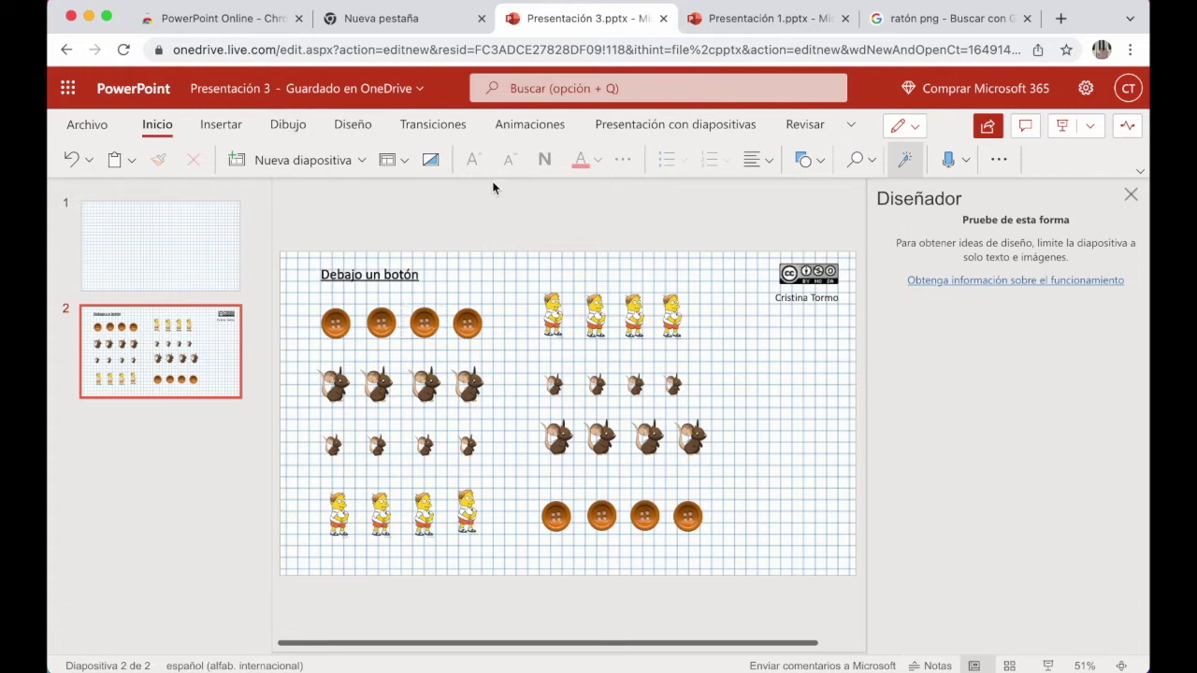
# - Insert the Debajo-un-botón.mp3 audio file from the computer onto slide 2
pyautogui.click(221, 130)
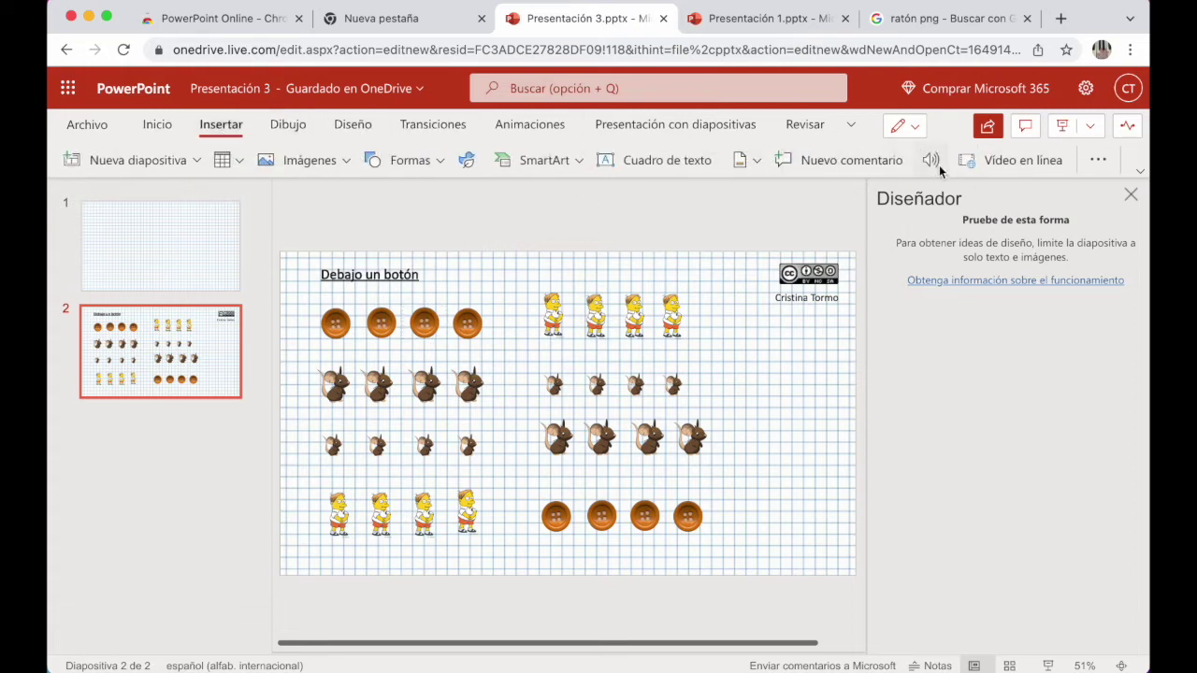
pyautogui.click(935, 163)
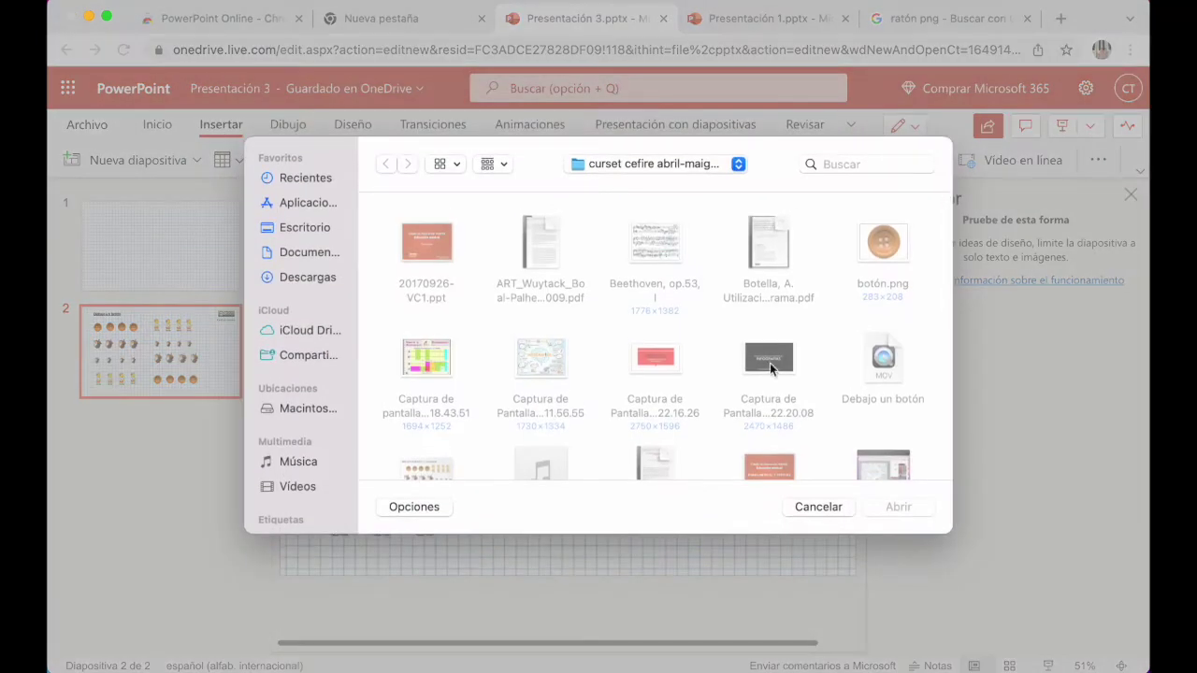
pyautogui.scroll(-1, 771, 368)
pyautogui.scroll(-5, 773, 368)
pyautogui.scroll(-5, 775, 363)
pyautogui.scroll(-4, 777, 369)
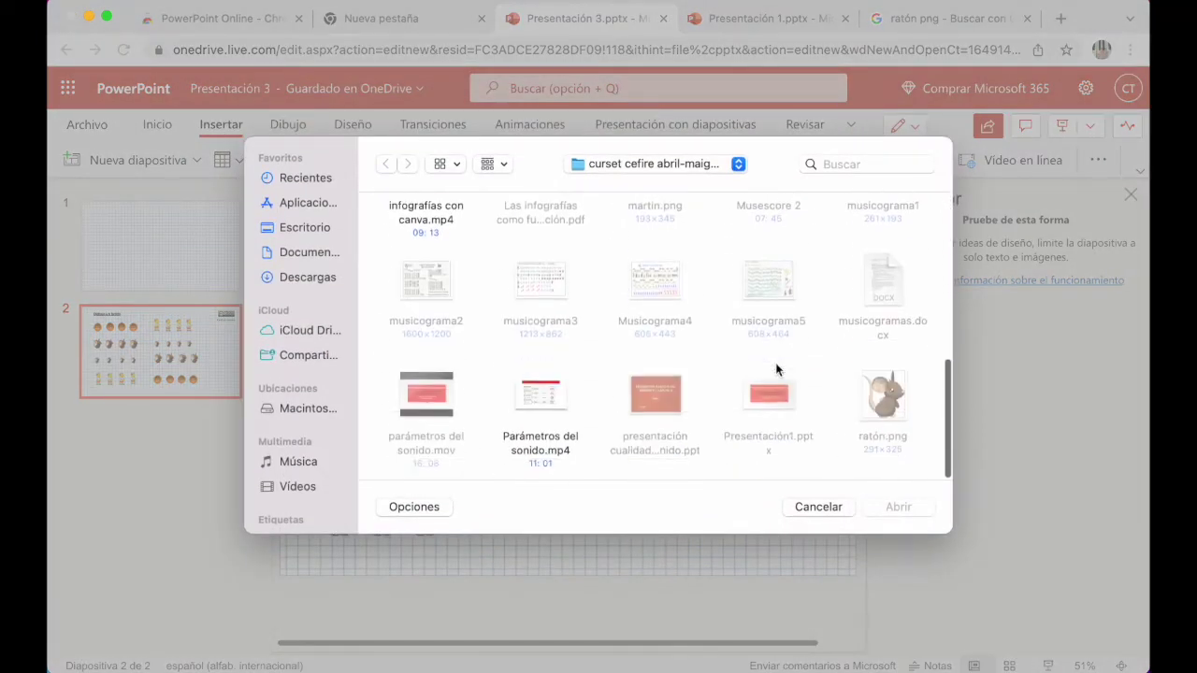
pyautogui.scroll(5, 711, 355)
pyautogui.click(542, 323)
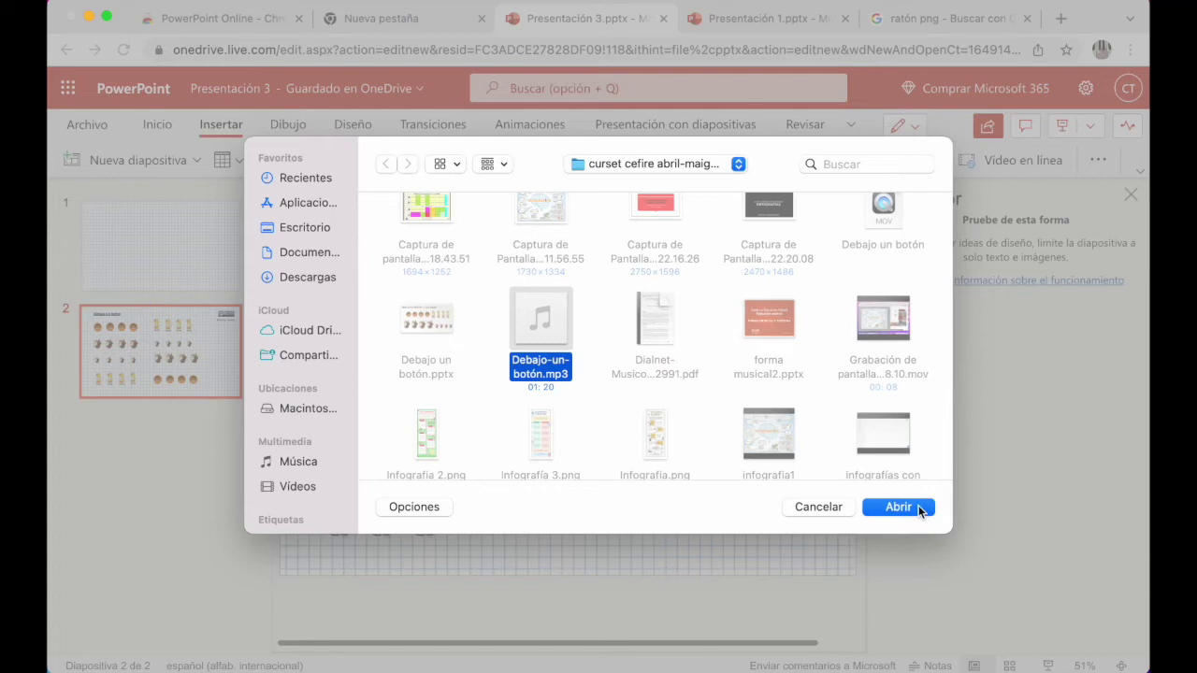
pyautogui.click(898, 507)
# - Move the audio icon to the top right, just below the licence badge
pyautogui.moveTo(568, 422); pyautogui.dragTo(810, 333)
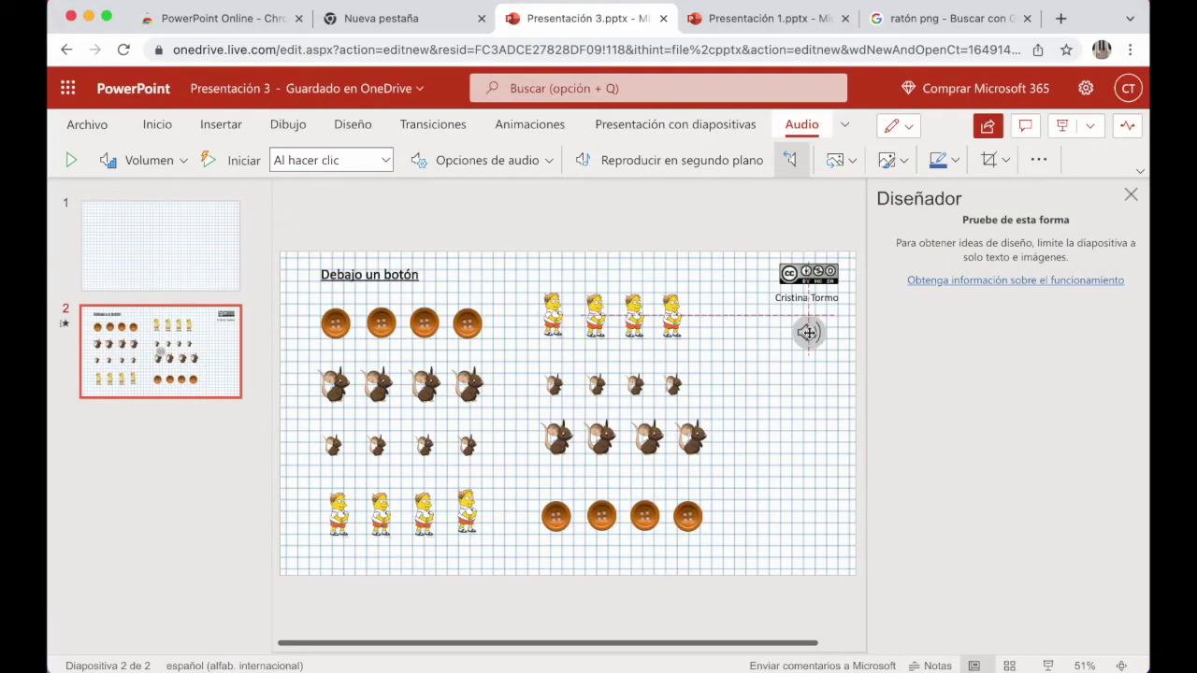
pyautogui.click(726, 304)
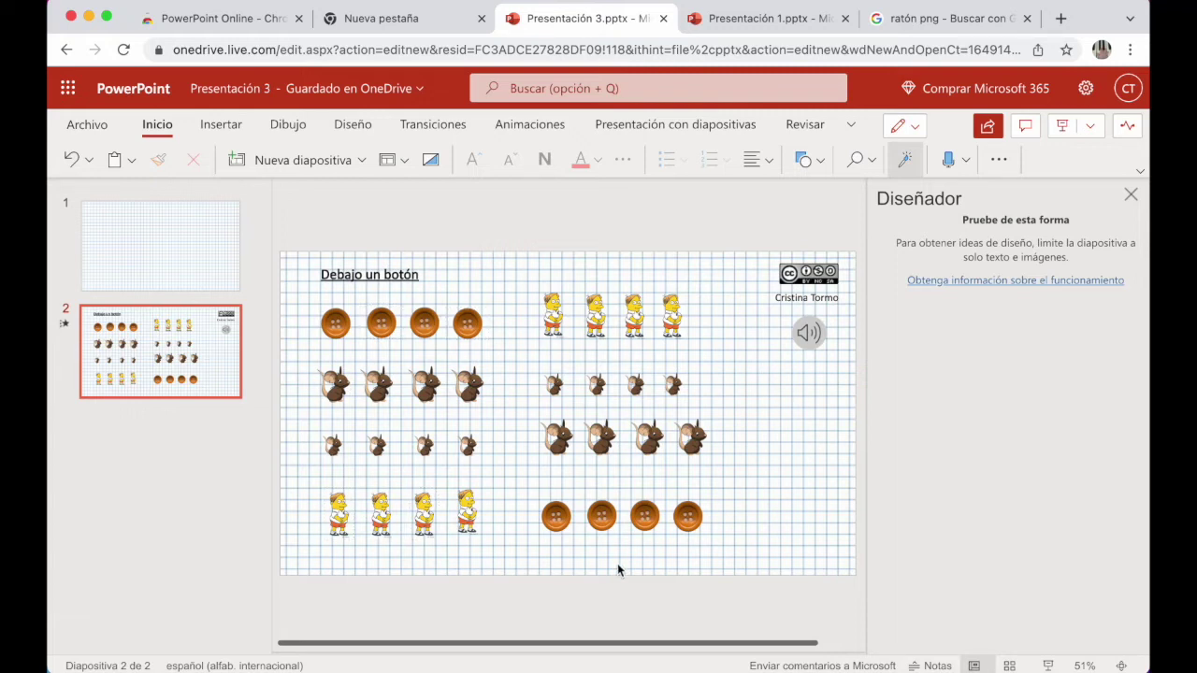
pyautogui.moveTo(808, 333)
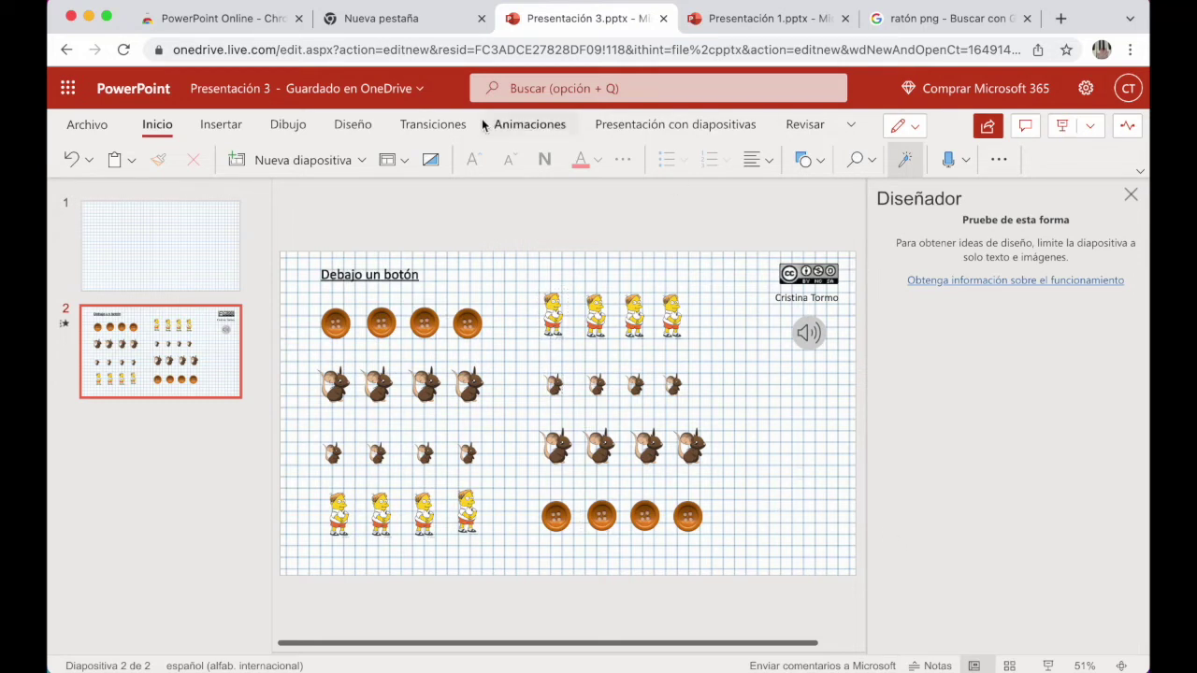
pyautogui.click(356, 125)
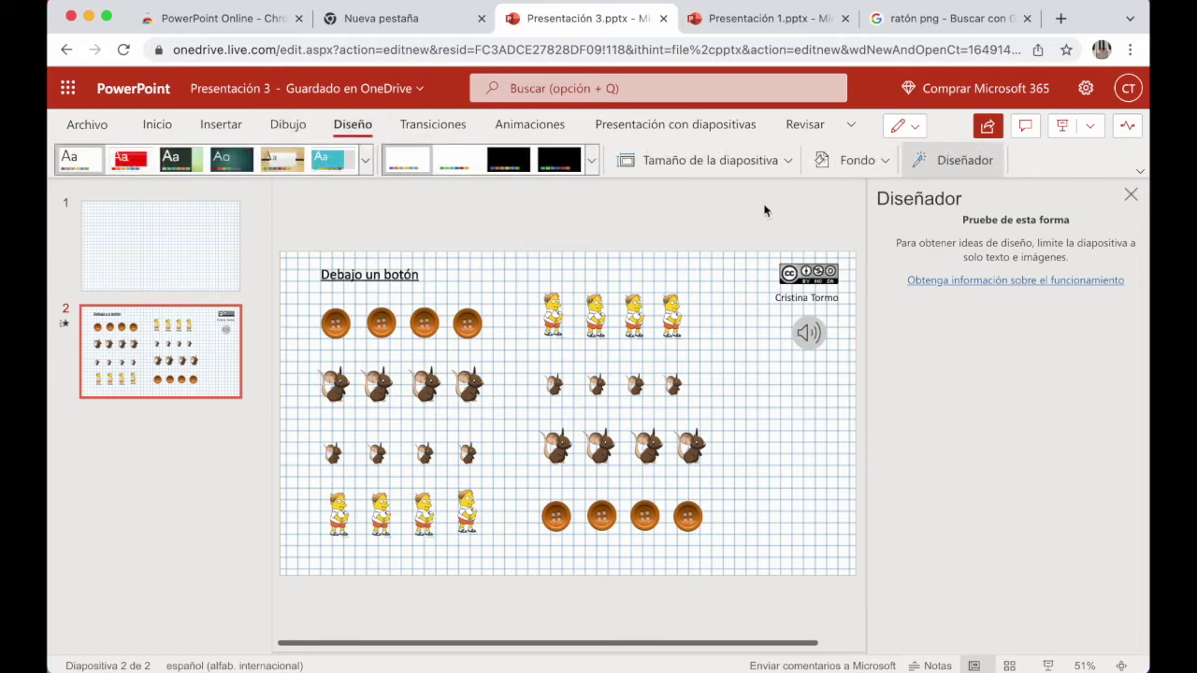
# - Replace slide 2's grid background with a solid light green theme colour
pyautogui.click(873, 164)
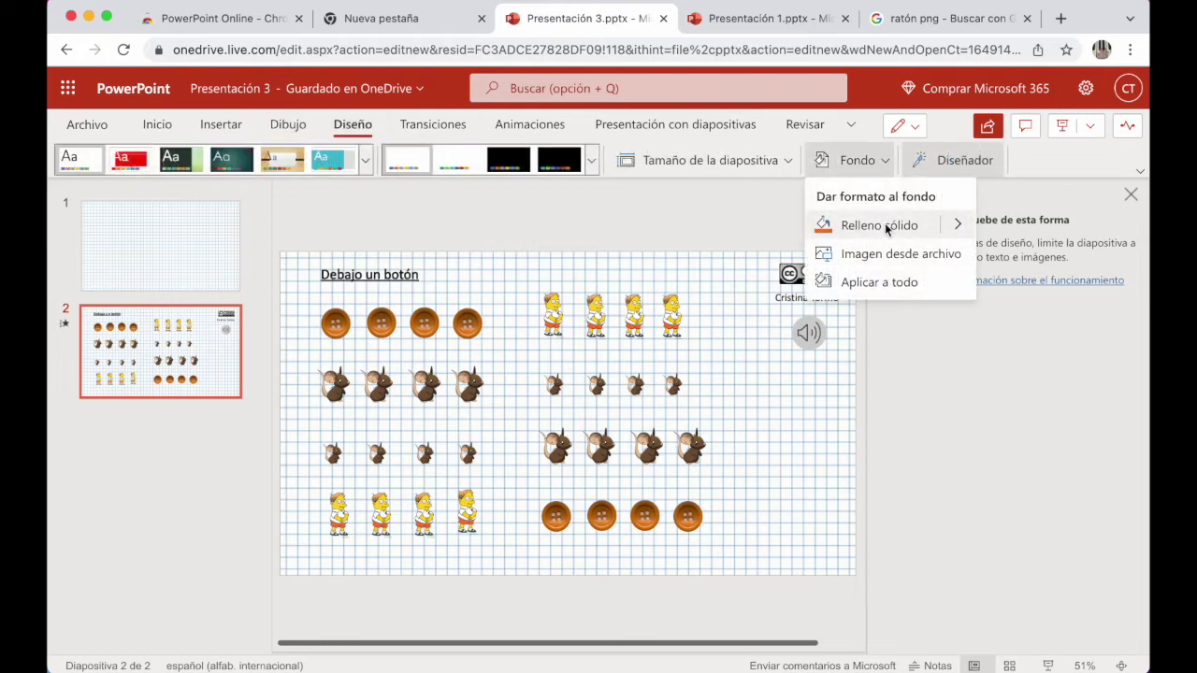
pyautogui.click(957, 227)
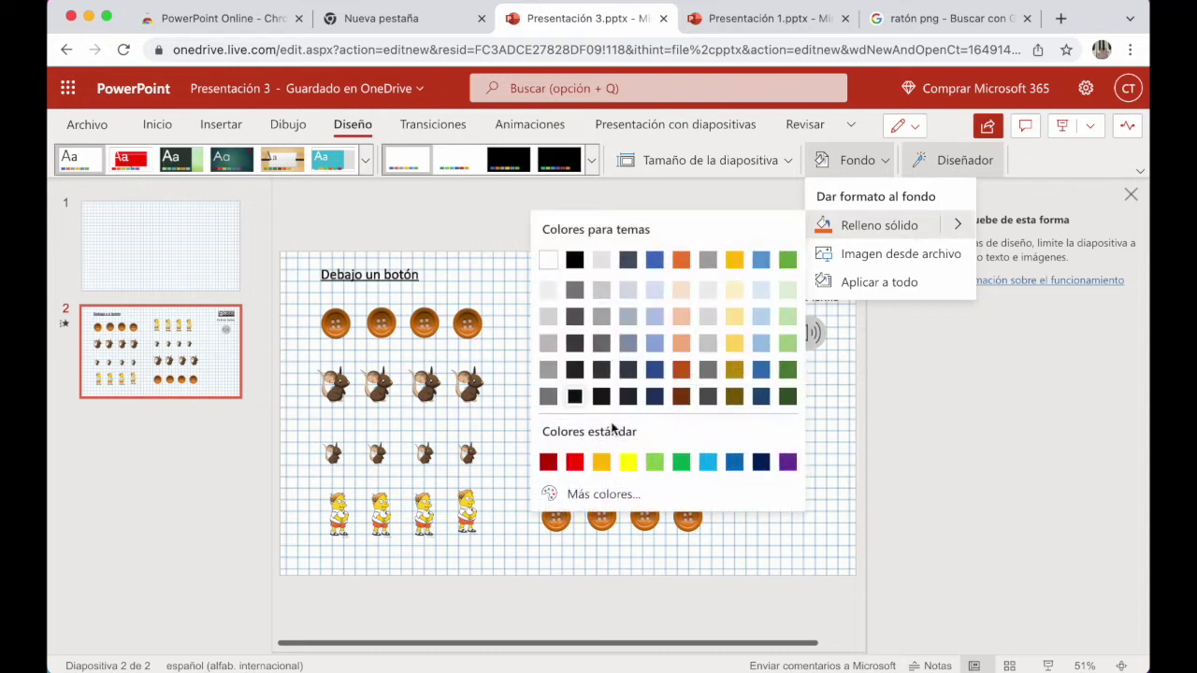
pyautogui.click(788, 297)
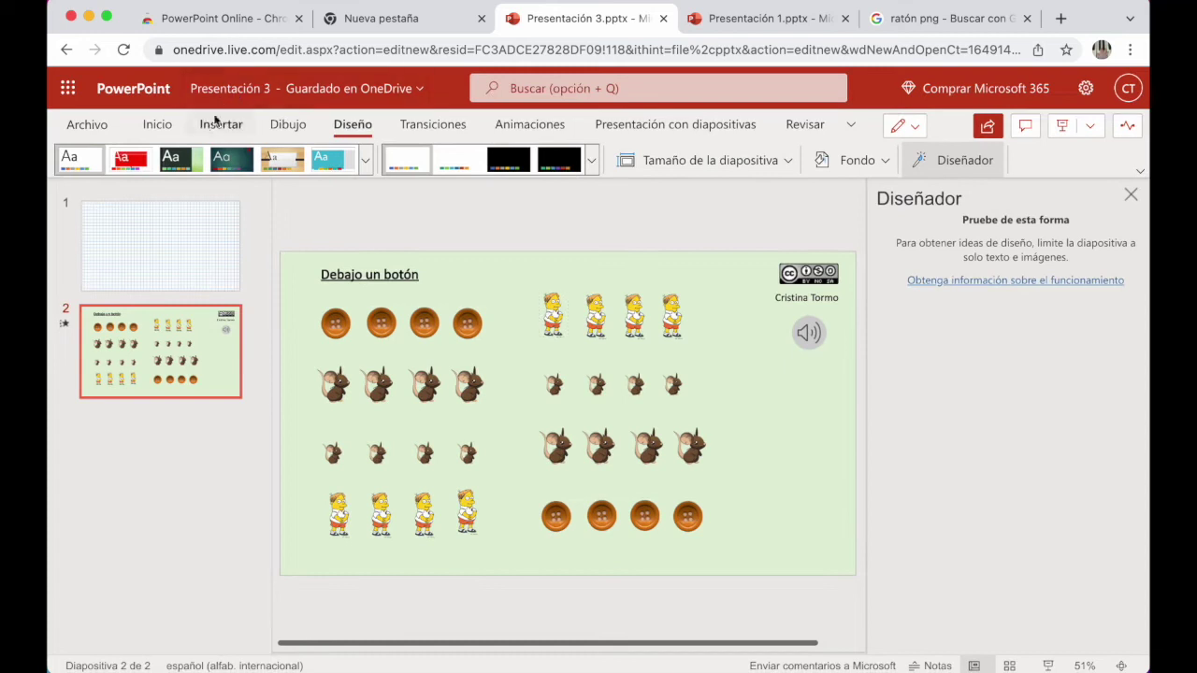
# - Duplicate slide 2 to create slide 3 and switch to the new copy
pyautogui.scroll(5, 620, 457)
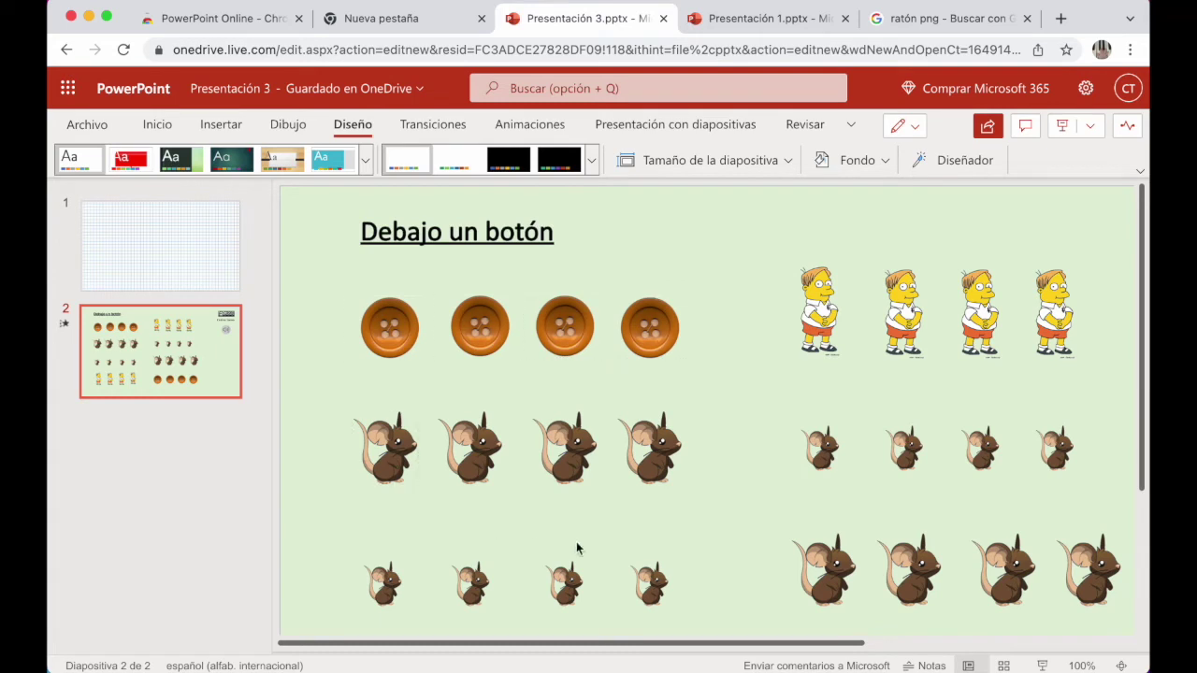
pyautogui.rightClick(146, 352)
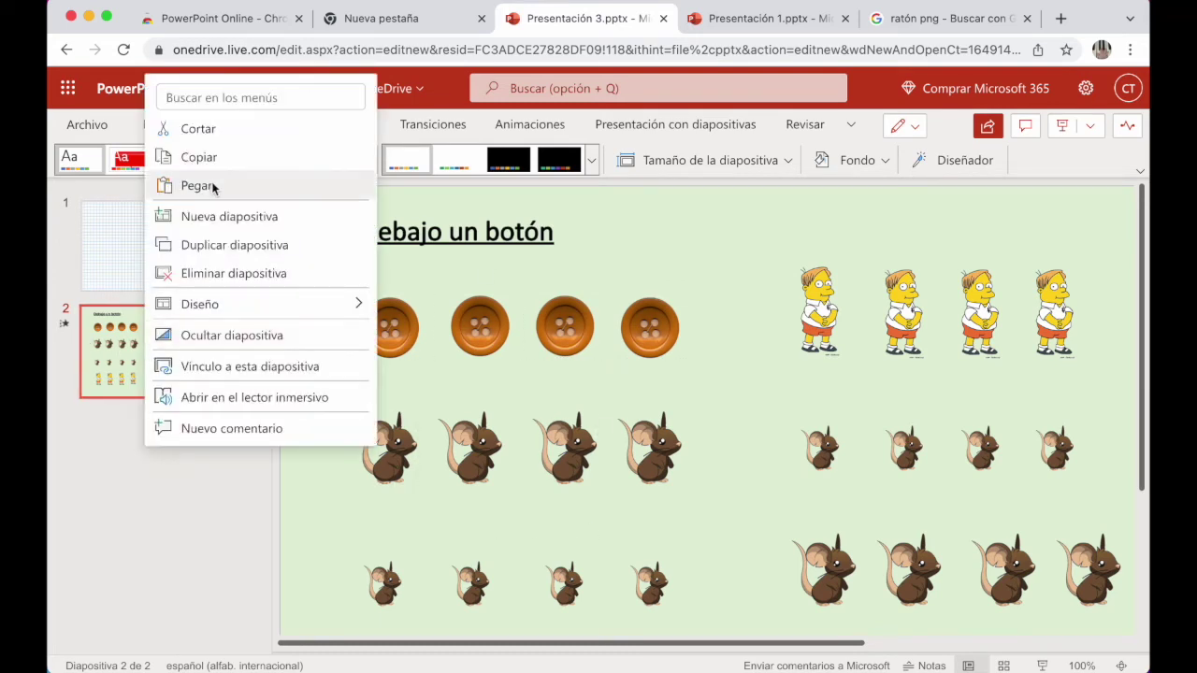
pyautogui.click(215, 245)
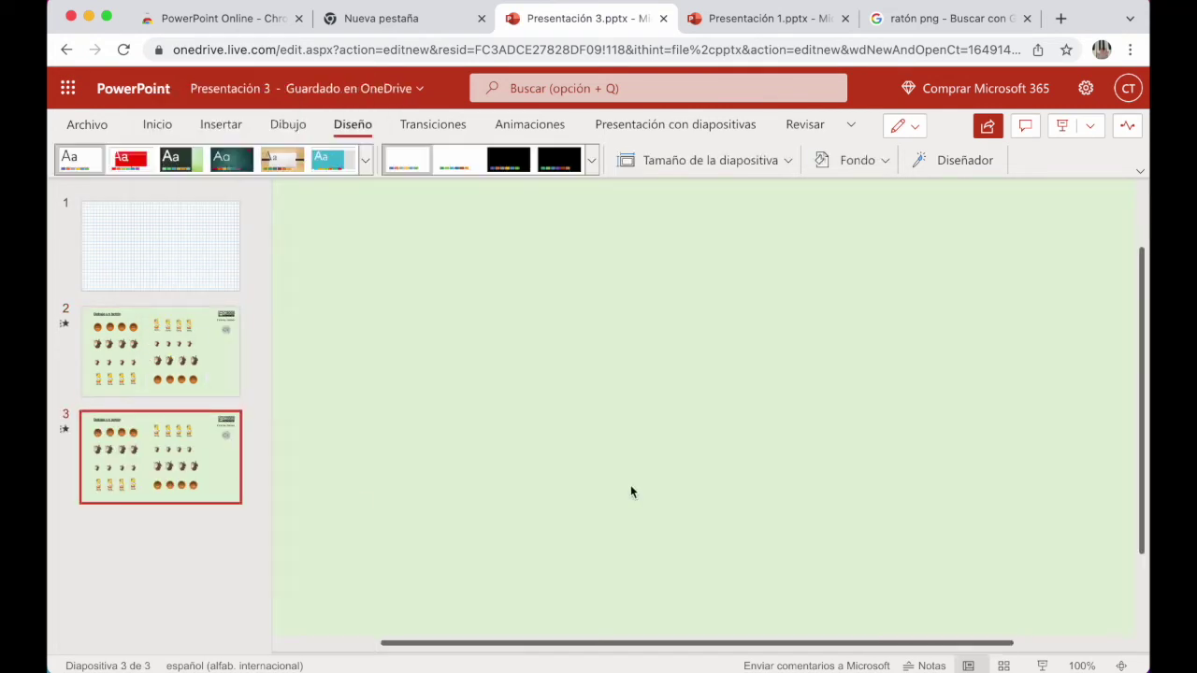
pyautogui.click(148, 346)
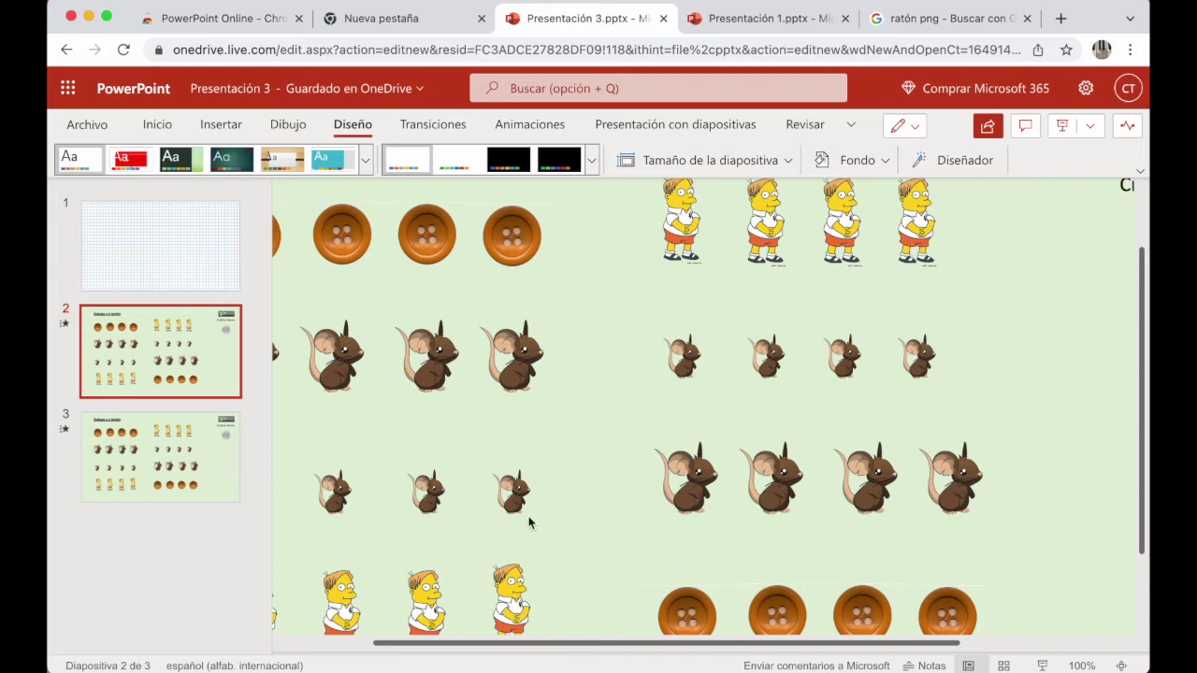
pyautogui.click(169, 461)
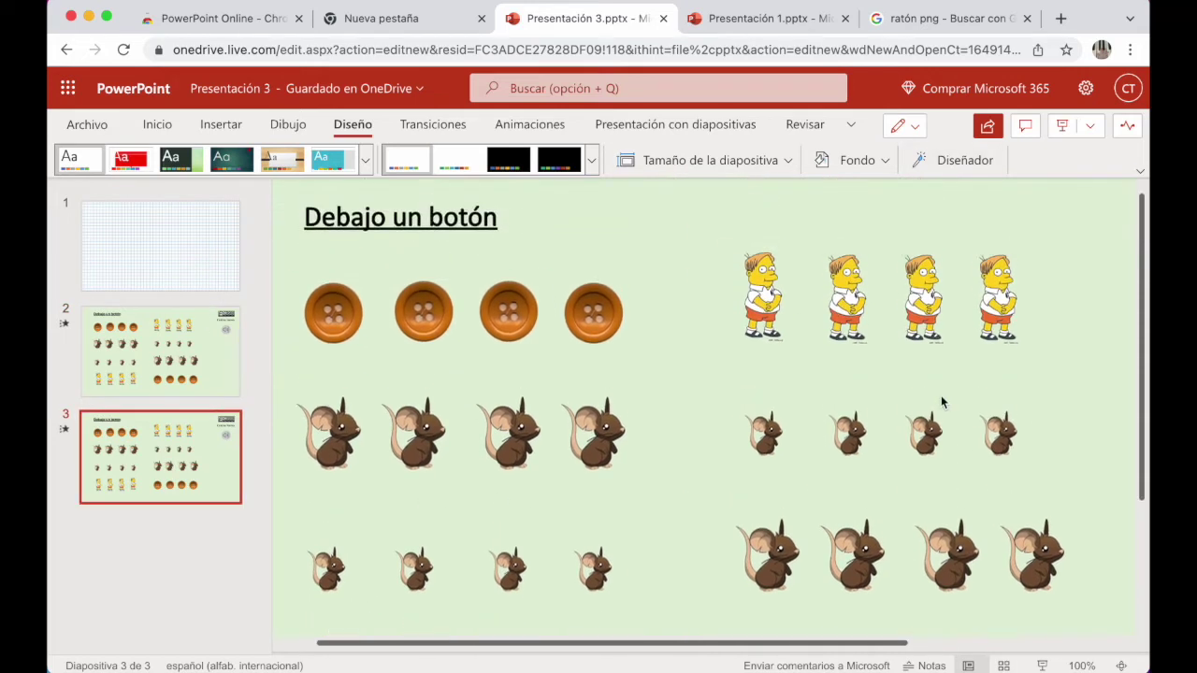
# - Restore slide 3's squared grid background and shrink the third button in the top row
pyautogui.click(882, 164)
pyautogui.click(866, 282)
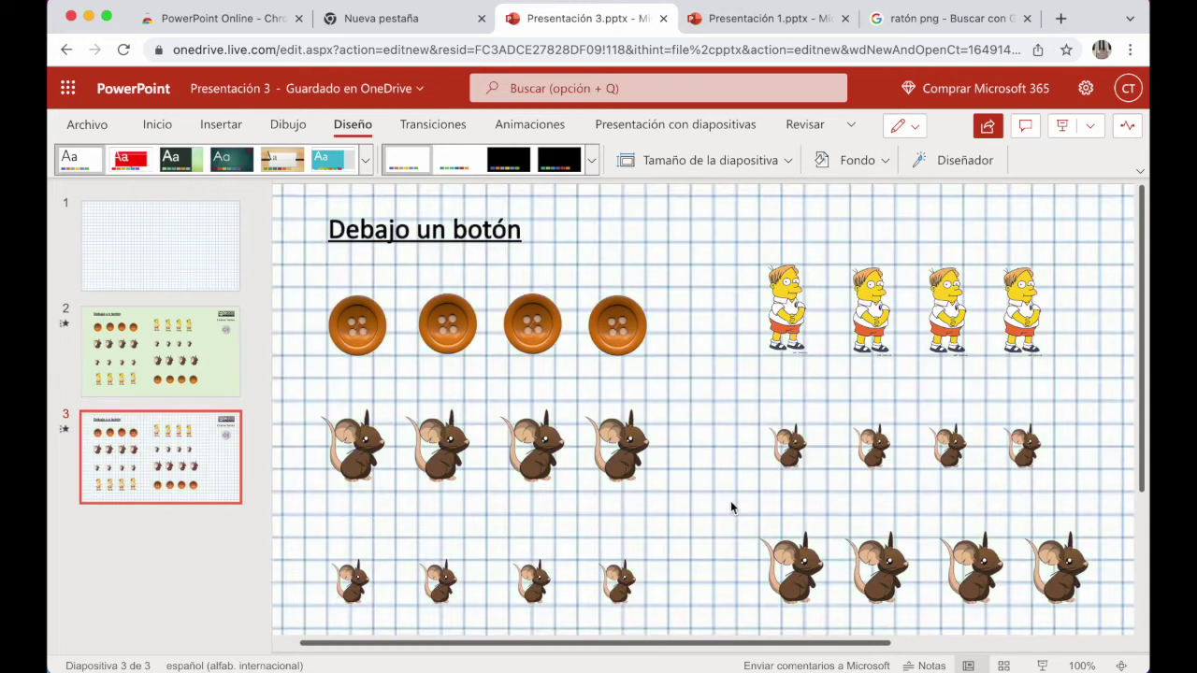
pyautogui.click(530, 325)
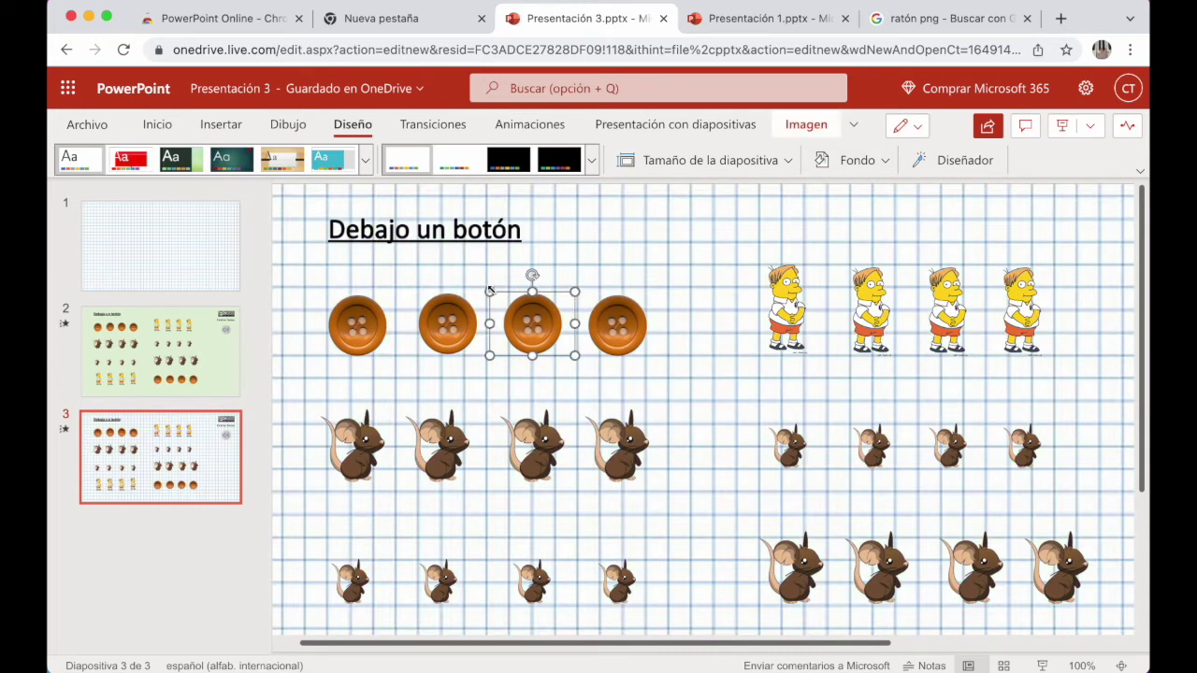
pyautogui.moveTo(490, 292); pyautogui.dragTo(520, 320)
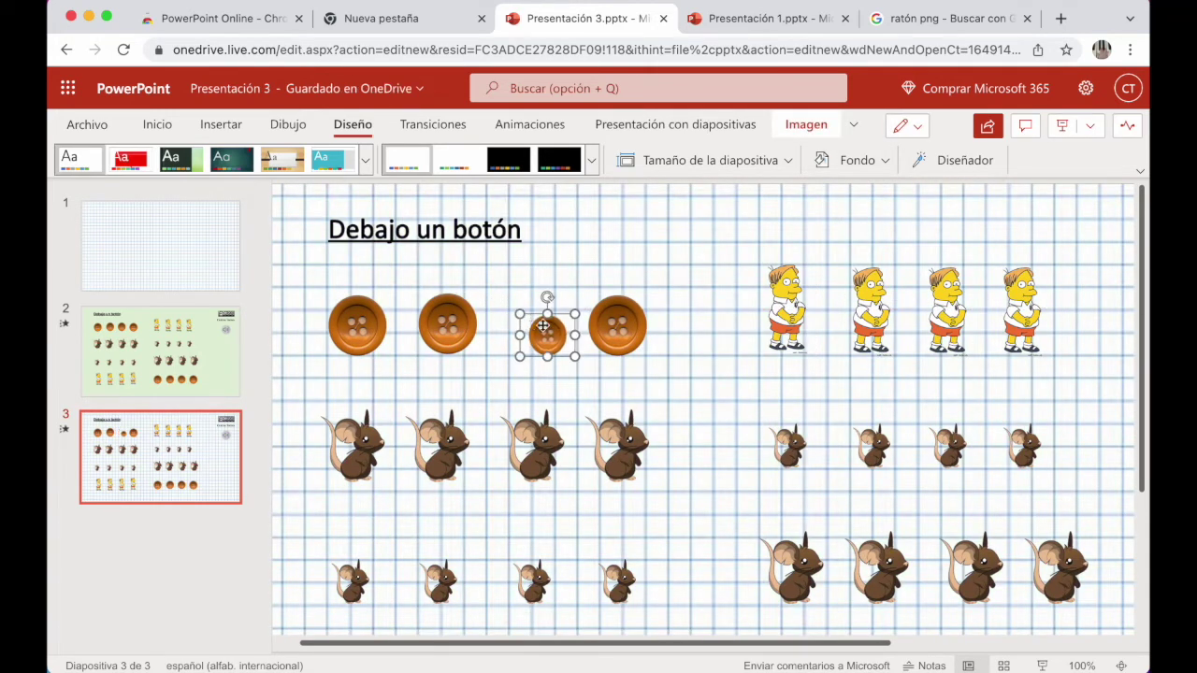
pyautogui.scroll(-2, 577, 336)
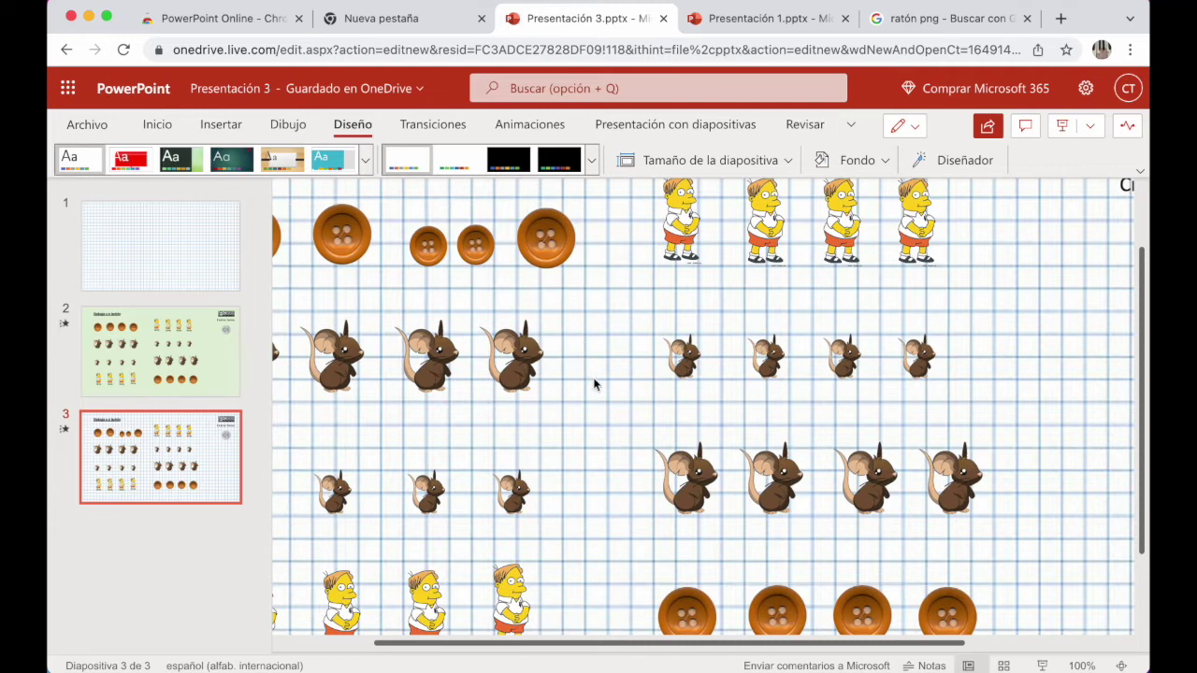
pyautogui.scroll(2, 452, 341)
pyautogui.hscroll(-2, 453, 341)
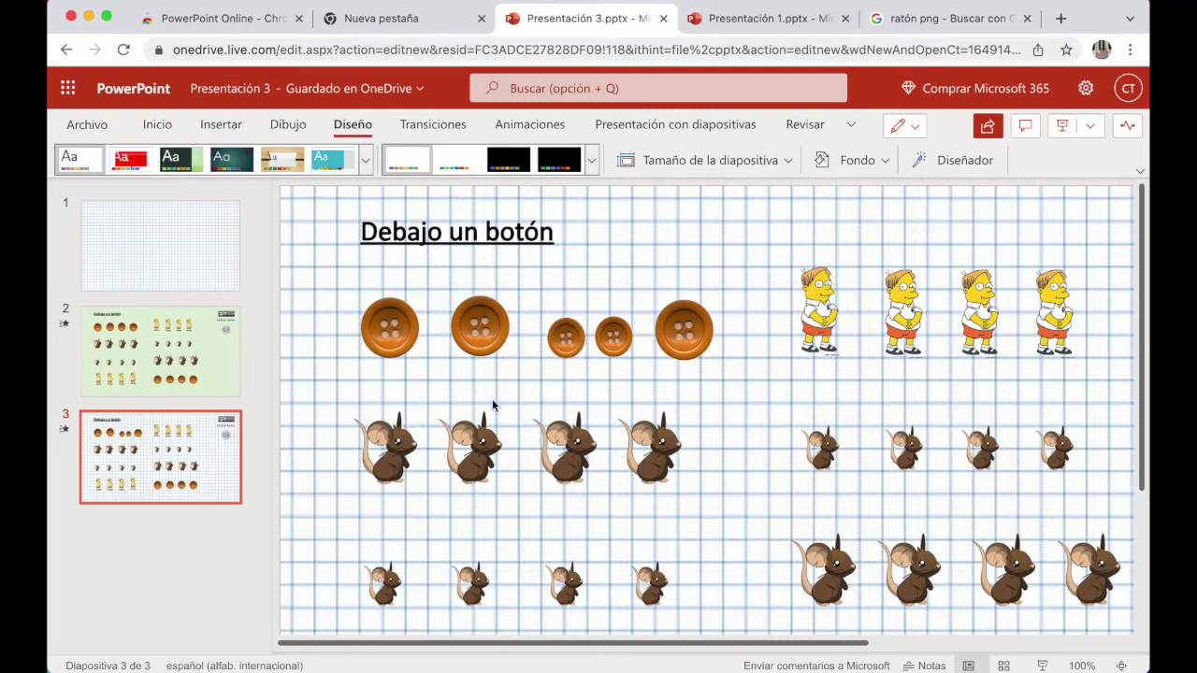
pyautogui.hscroll(4, 524, 415)
pyautogui.hscroll(1, 523, 412)
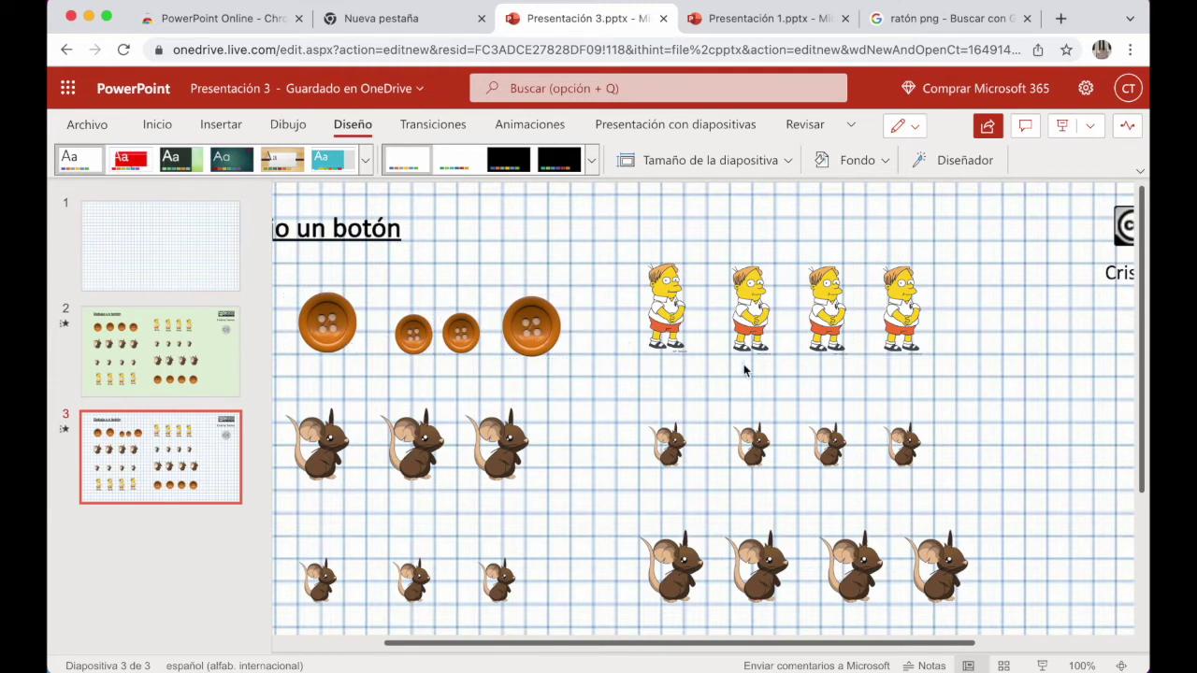
pyautogui.hscroll(-4, 524, 337)
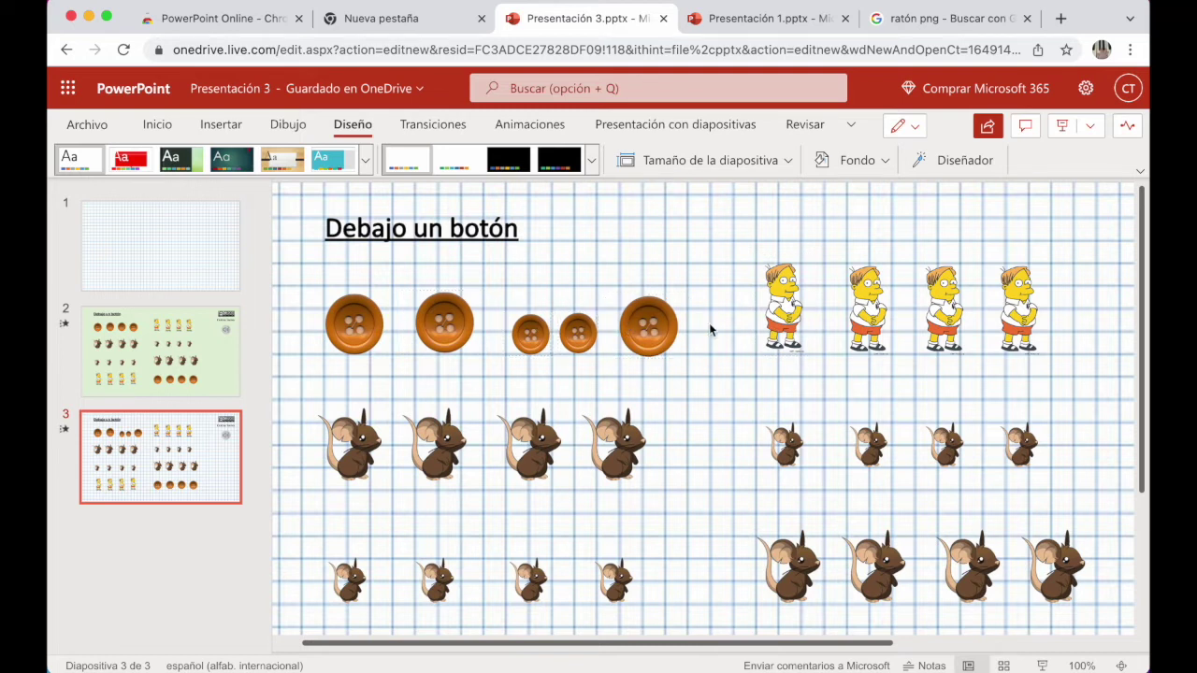
pyautogui.hscroll(4, 709, 329)
pyautogui.scroll(-3, 709, 326)
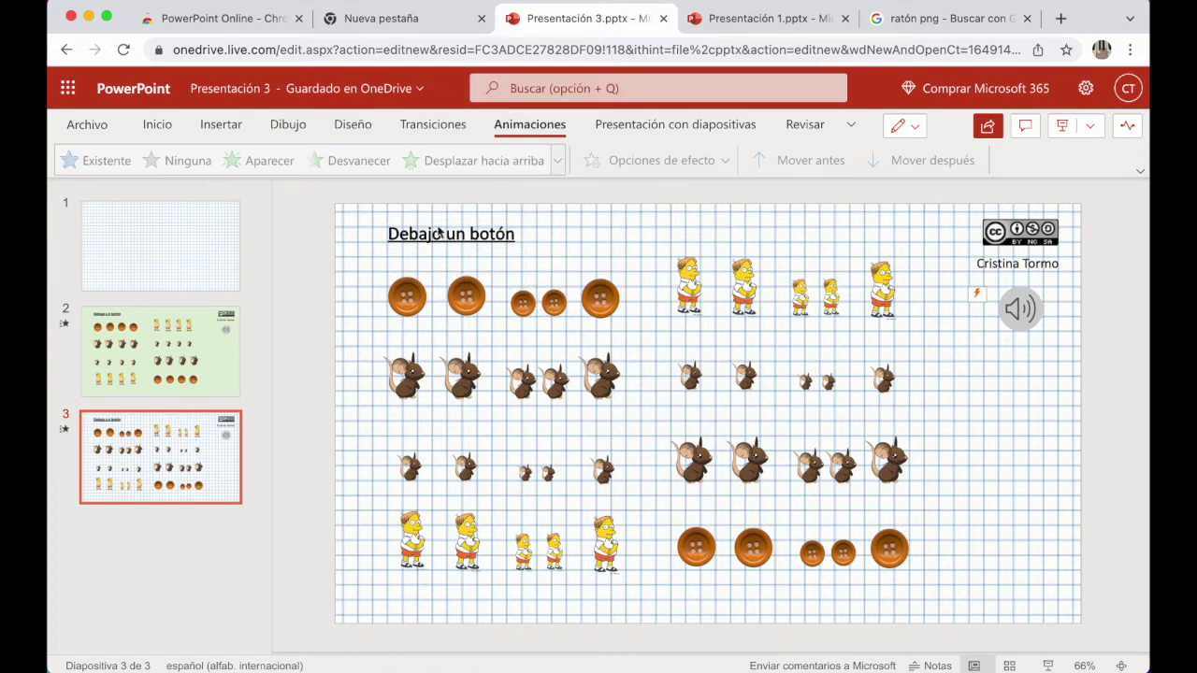
pyautogui.click(414, 286)
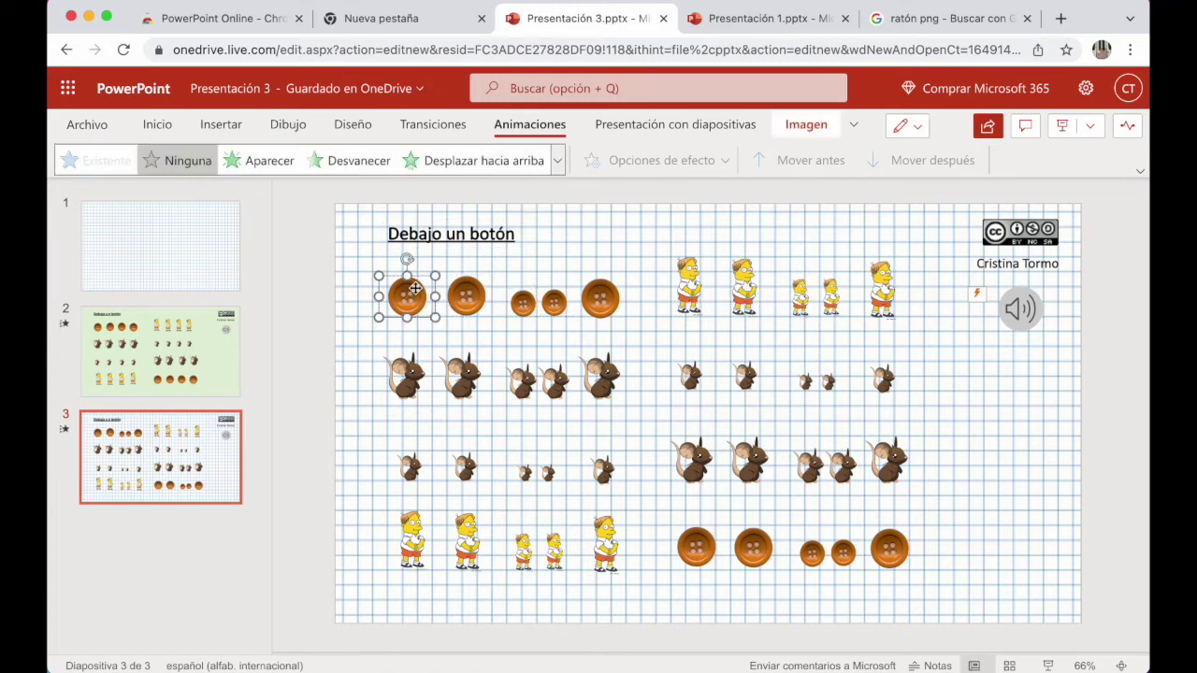
pyautogui.click(557, 160)
pyautogui.scroll(-5, 369, 475)
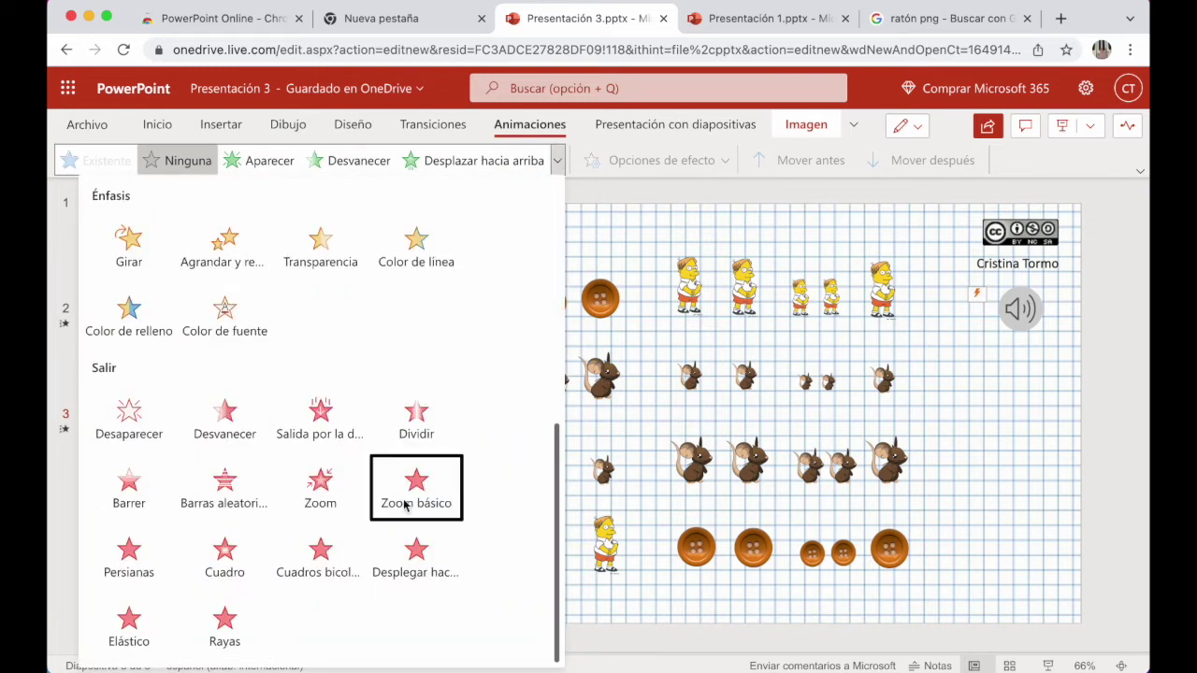
pyautogui.scroll(1, 405, 505)
pyautogui.click(258, 159)
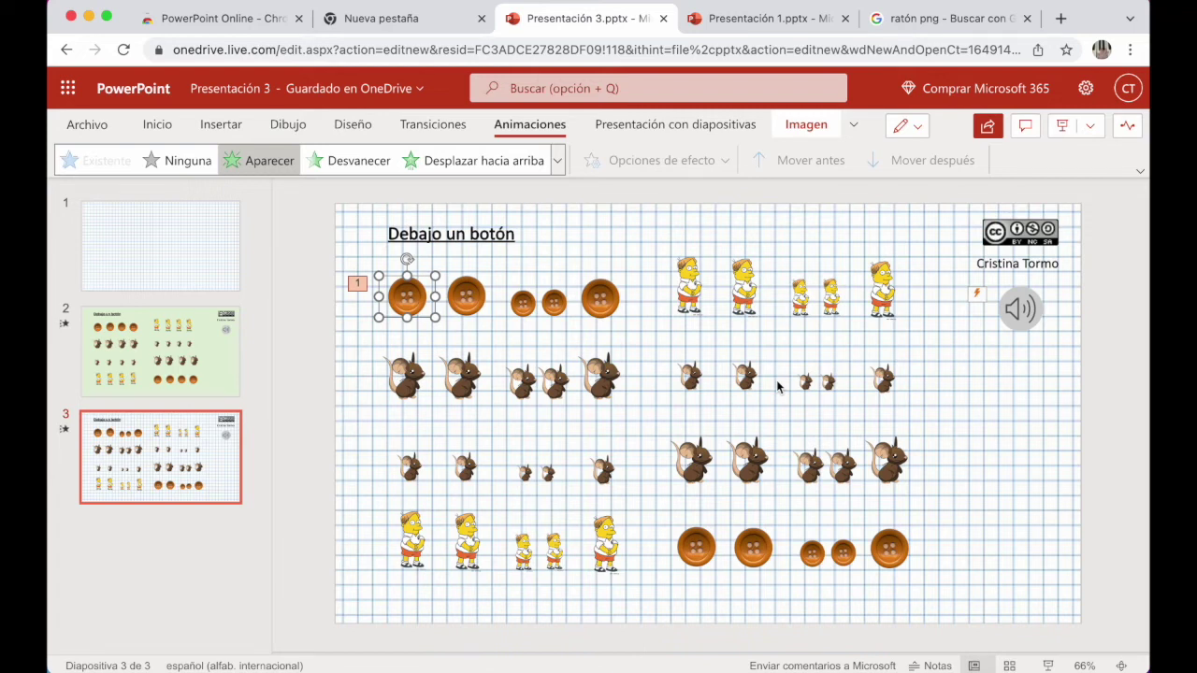
pyautogui.click(178, 160)
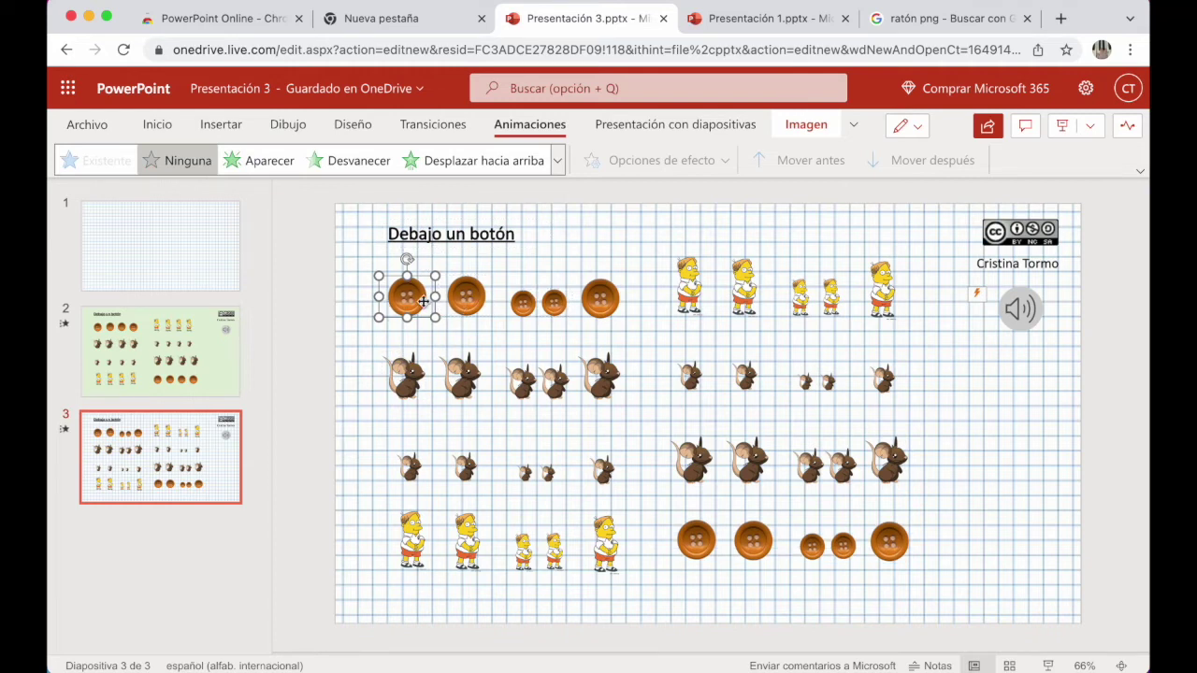
pyautogui.click(236, 125)
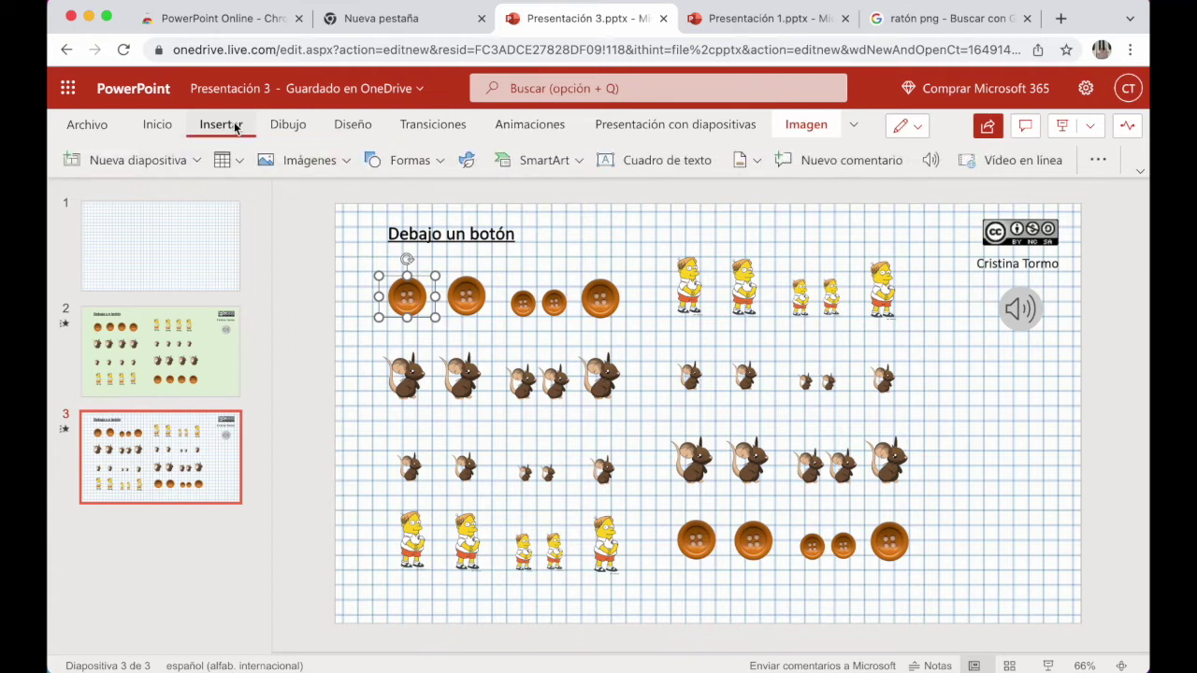
# - Draw a square shape over the first button on slide 3
pyautogui.click(414, 160)
pyautogui.click(327, 367)
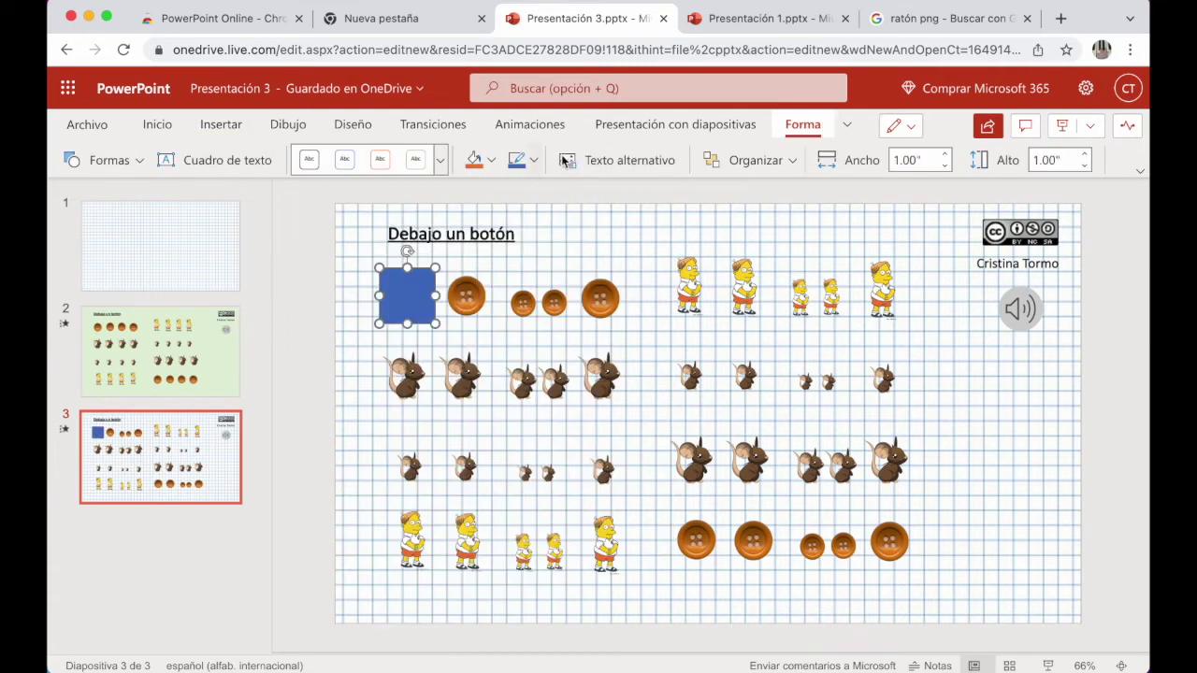
pyautogui.click(534, 160)
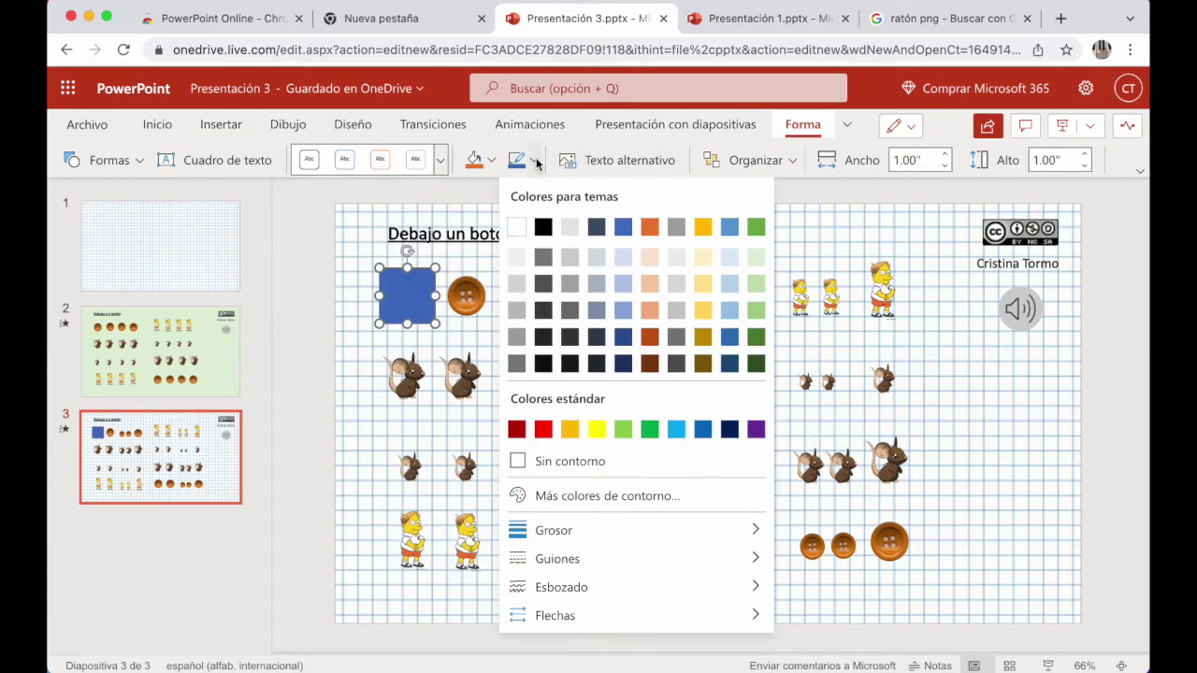
# - Give the square no fill and a thick red outline
pyautogui.click(491, 160)
pyautogui.click(477, 459)
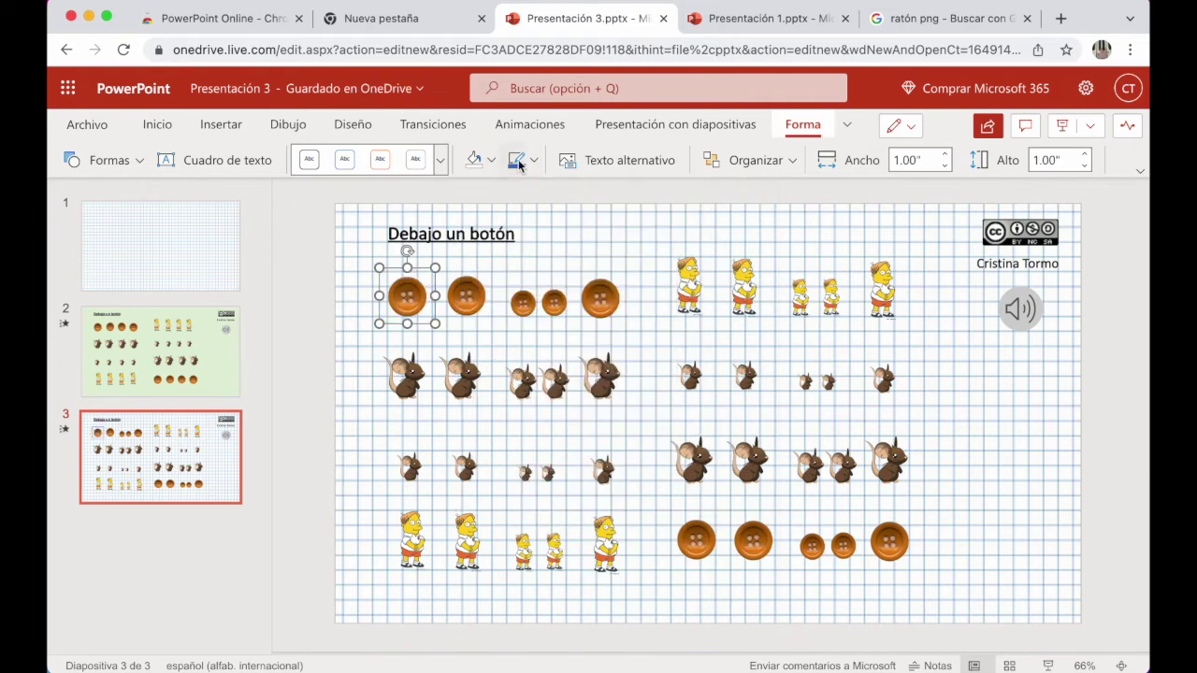
pyautogui.click(538, 160)
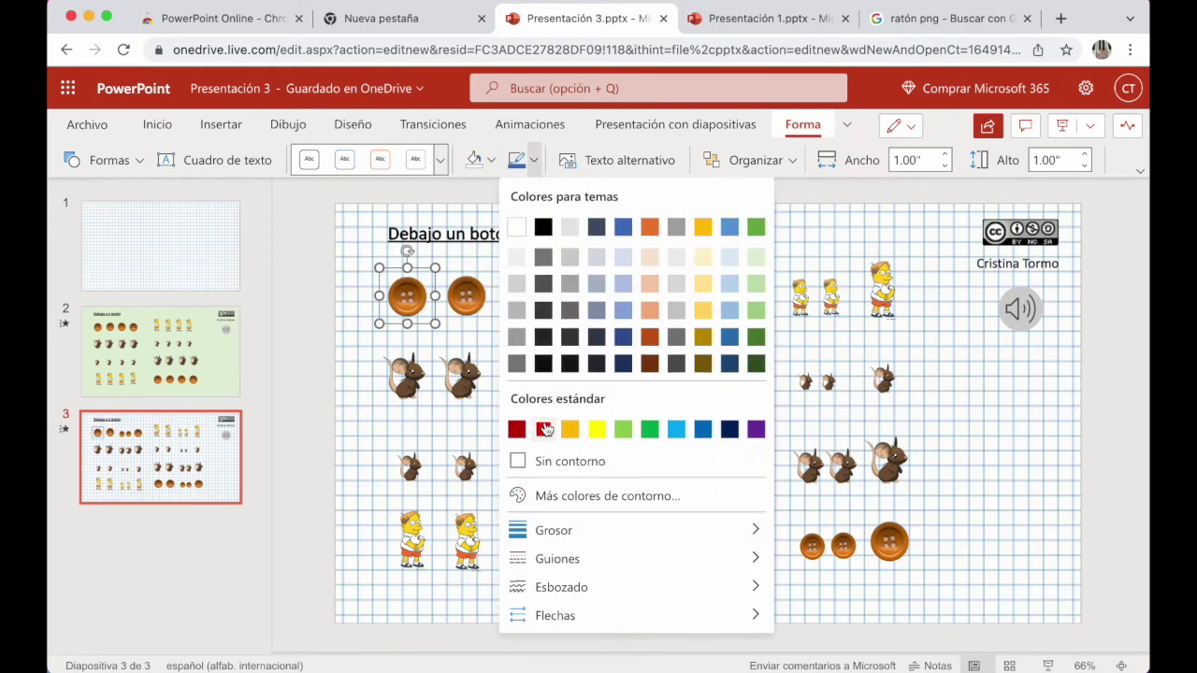
pyautogui.click(546, 429)
pyautogui.click(534, 160)
pyautogui.moveTo(739, 530)
pyautogui.click(823, 561)
pyautogui.click(669, 387)
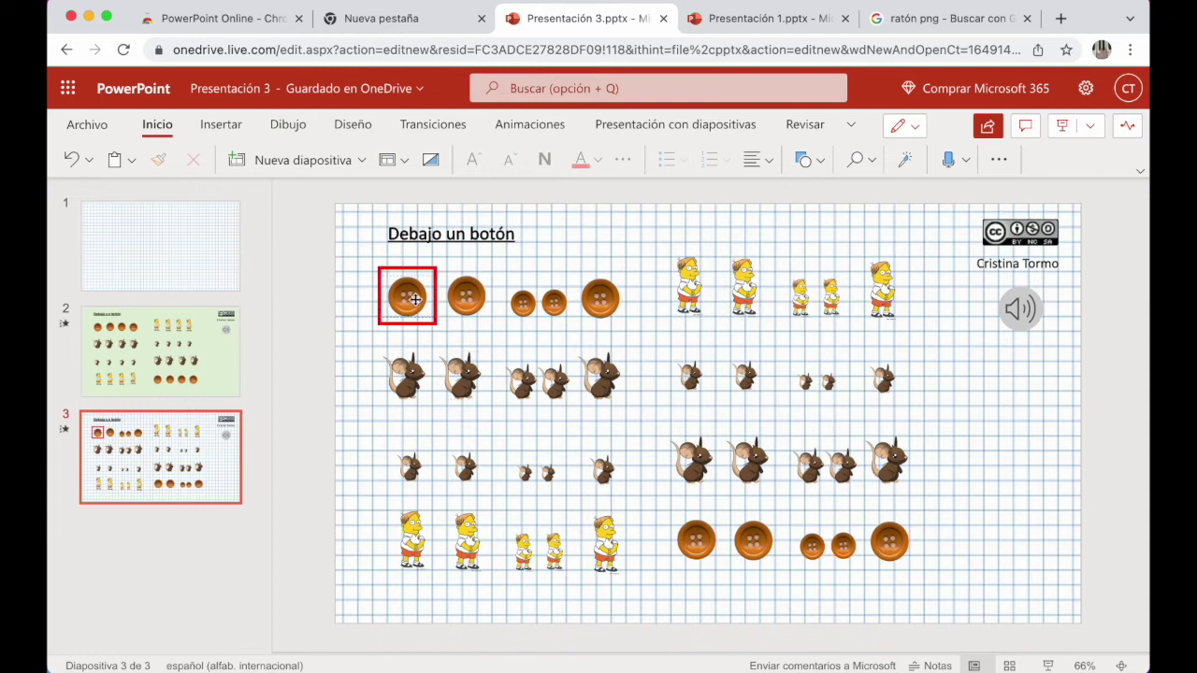
# - Duplicate slide 3 as slide 4, then delete the red square from slide 3
pyautogui.click(169, 453)
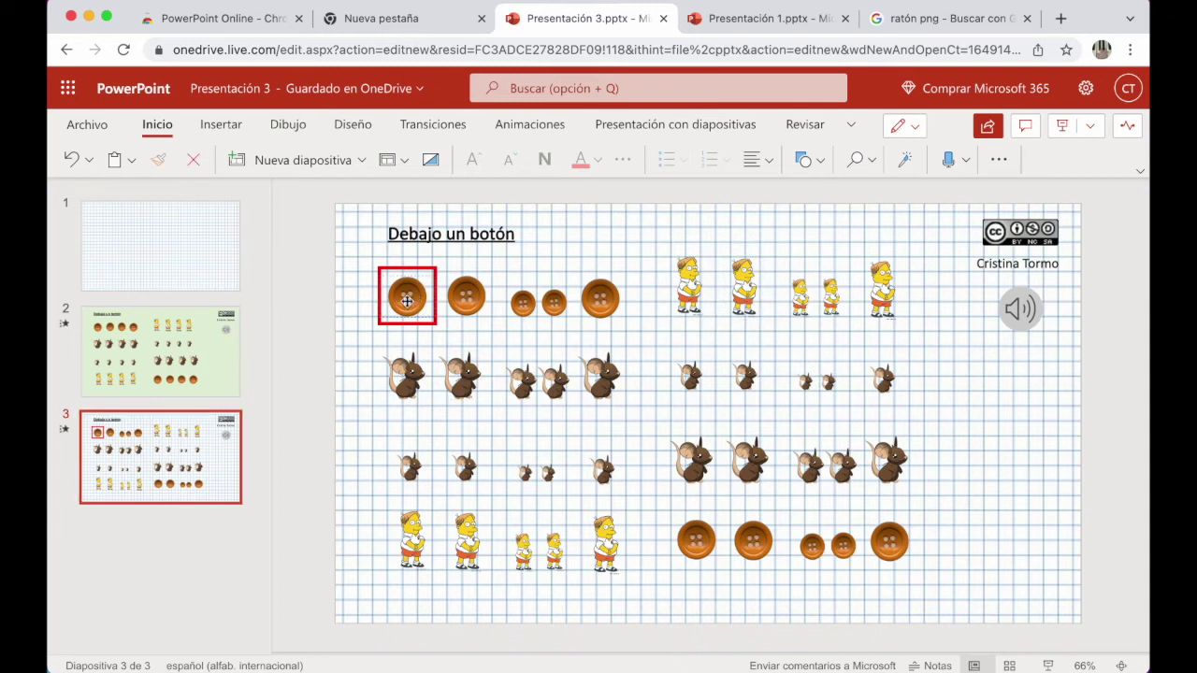
pyautogui.rightClick(164, 449)
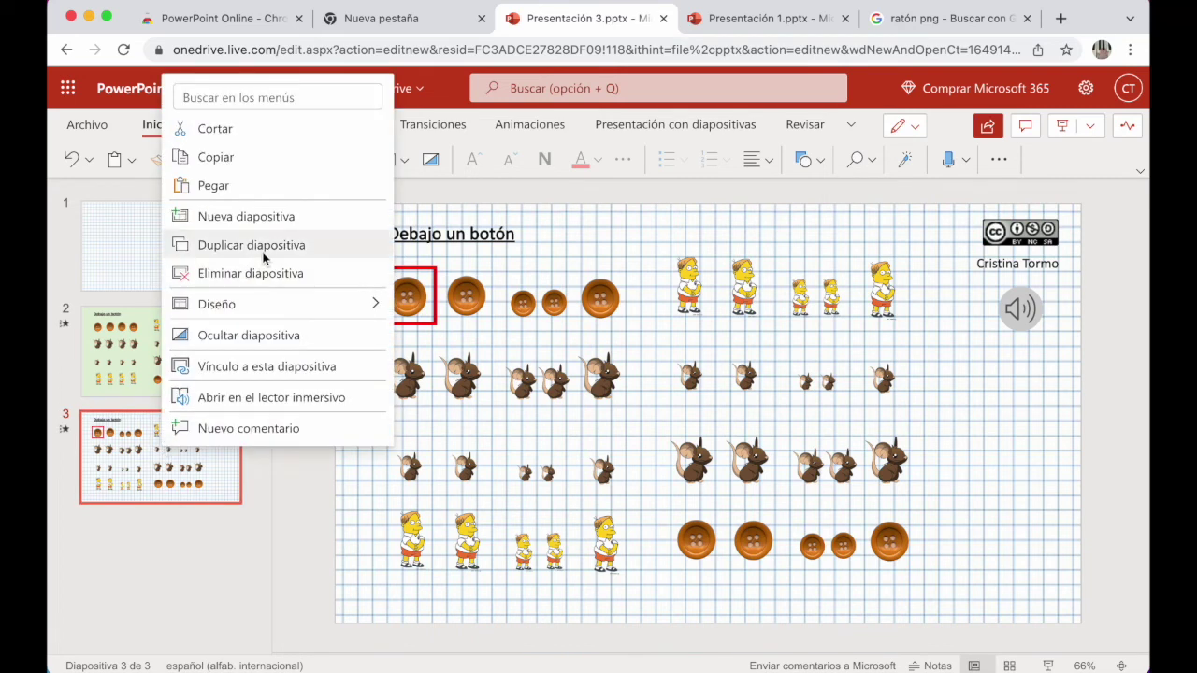
pyautogui.click(263, 252)
pyautogui.click(193, 449)
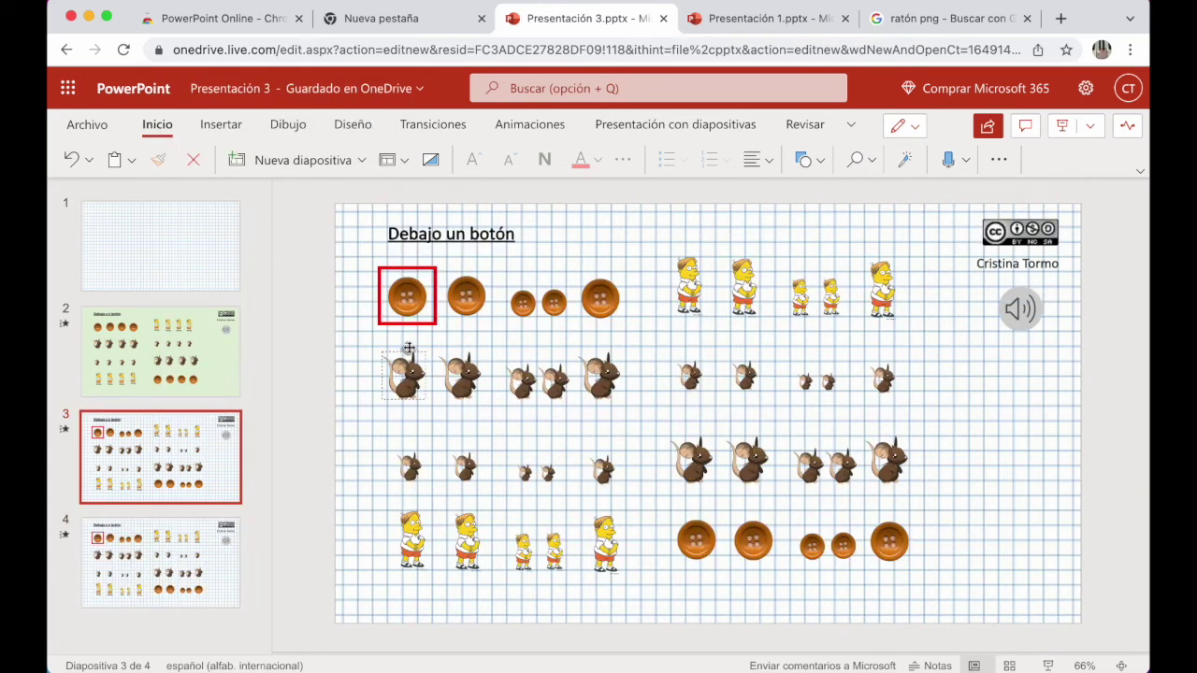
pyautogui.click(431, 321)
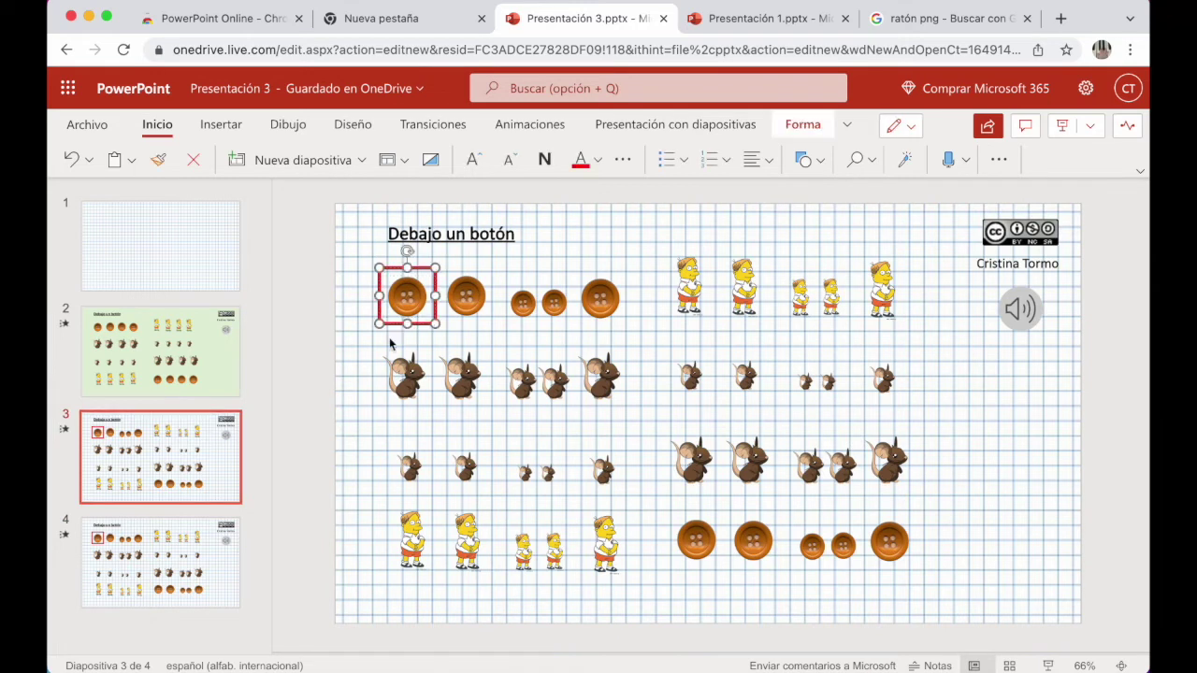
pyautogui.press('Delete')
# - Duplicate slide 4 as slide 5 and move the red square onto the second button
pyautogui.click(118, 563)
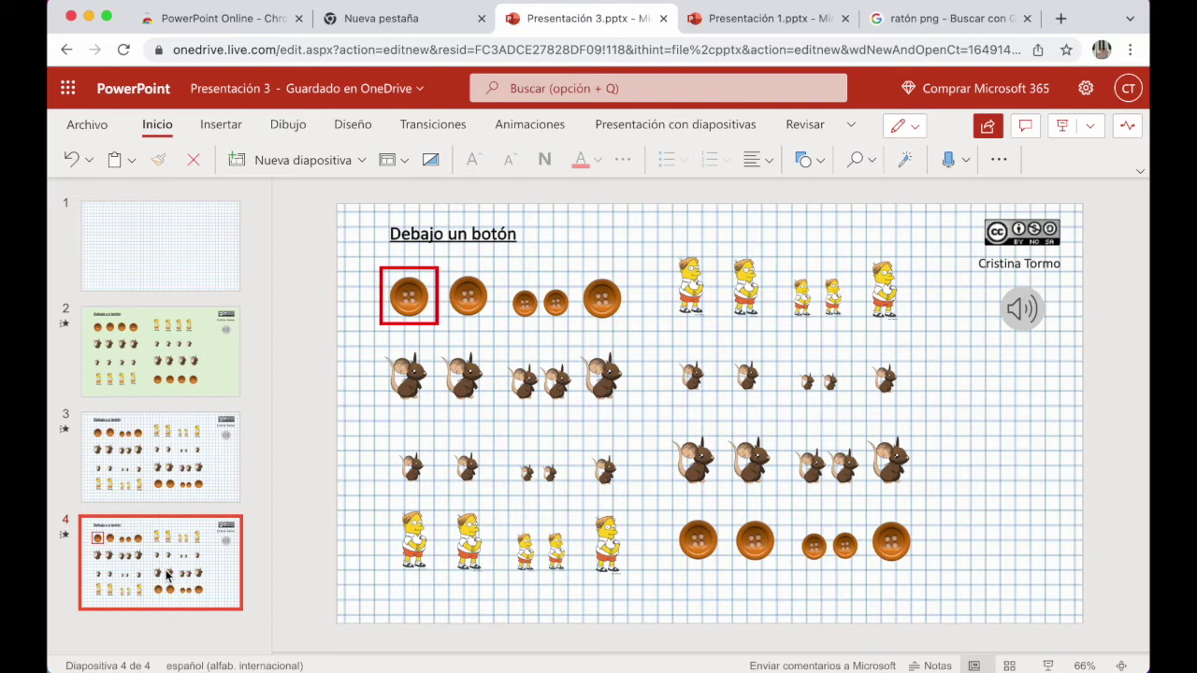
pyautogui.press('super+d')
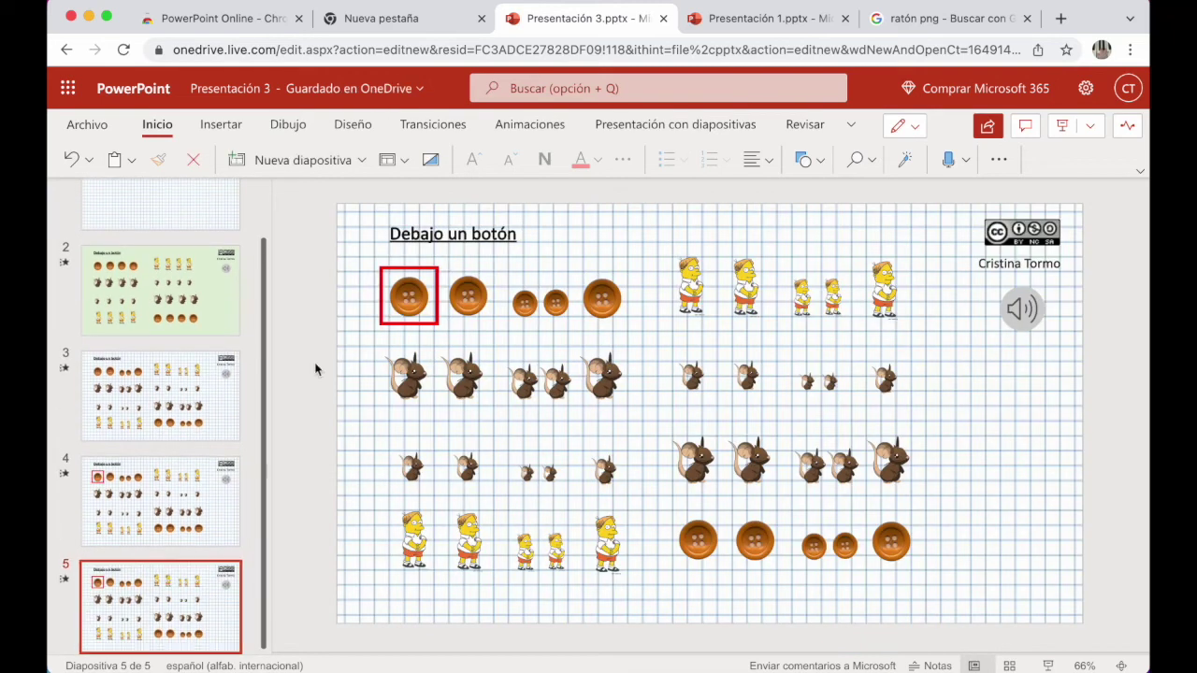
pyautogui.click(435, 322)
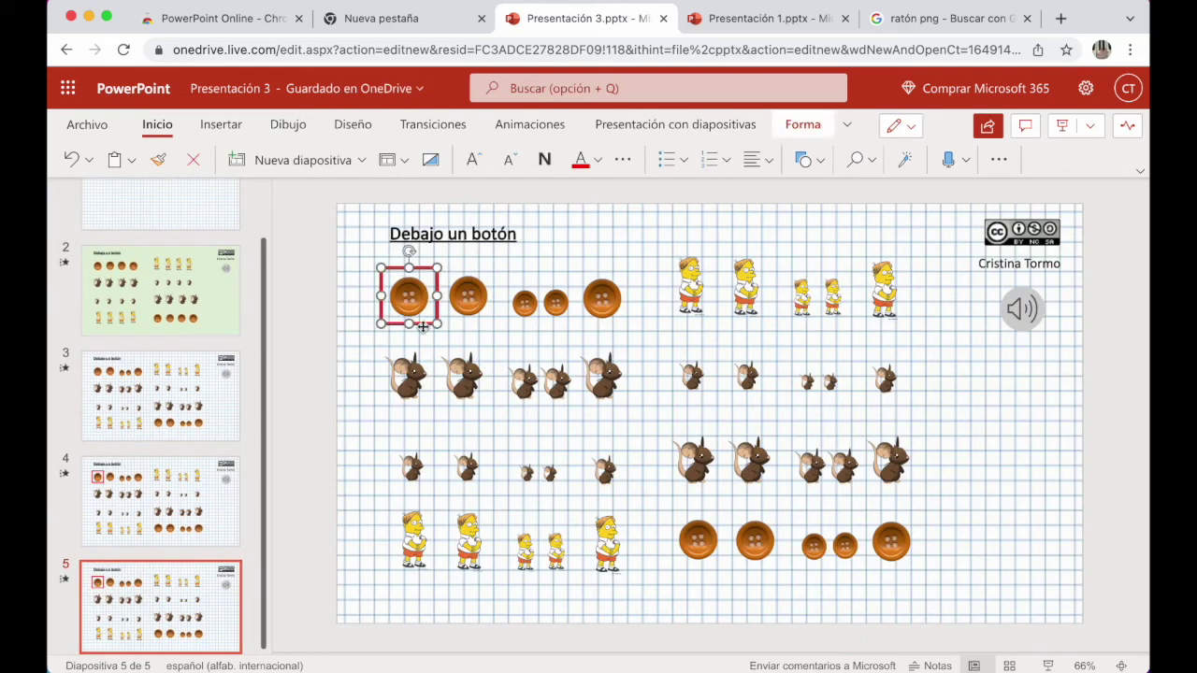
pyautogui.moveTo(429, 326); pyautogui.dragTo(485, 328)
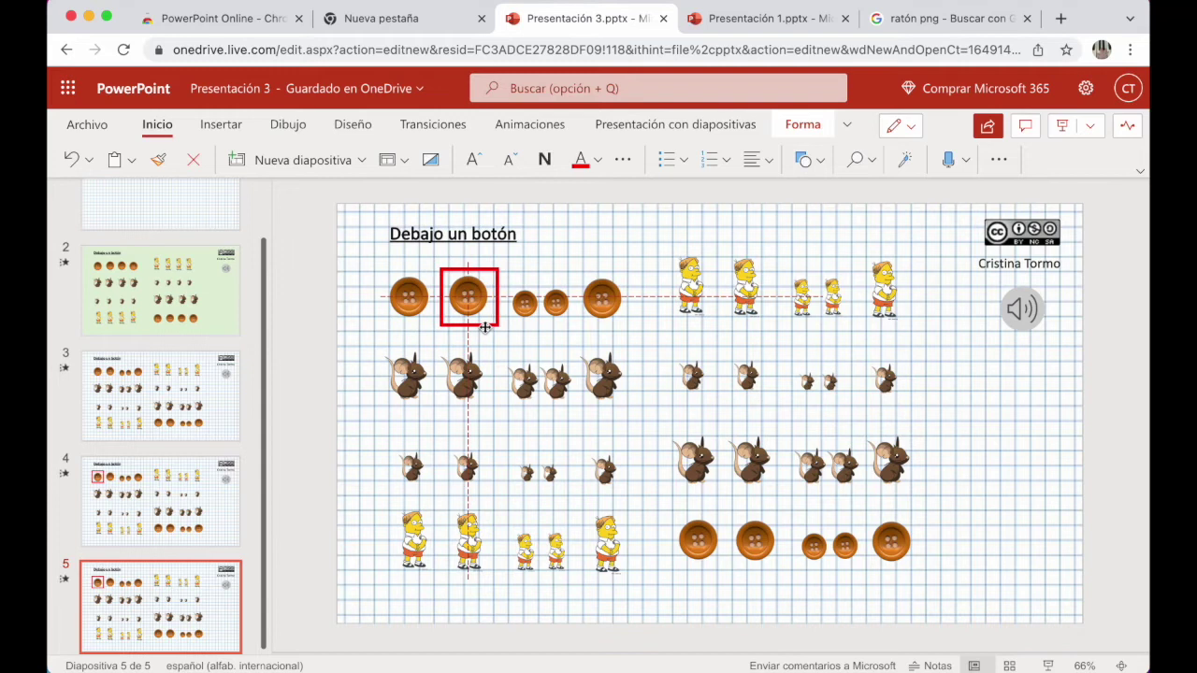
# - Duplicate slide 5 as slide 6 and fit the red square over the third button
pyautogui.click(203, 600)
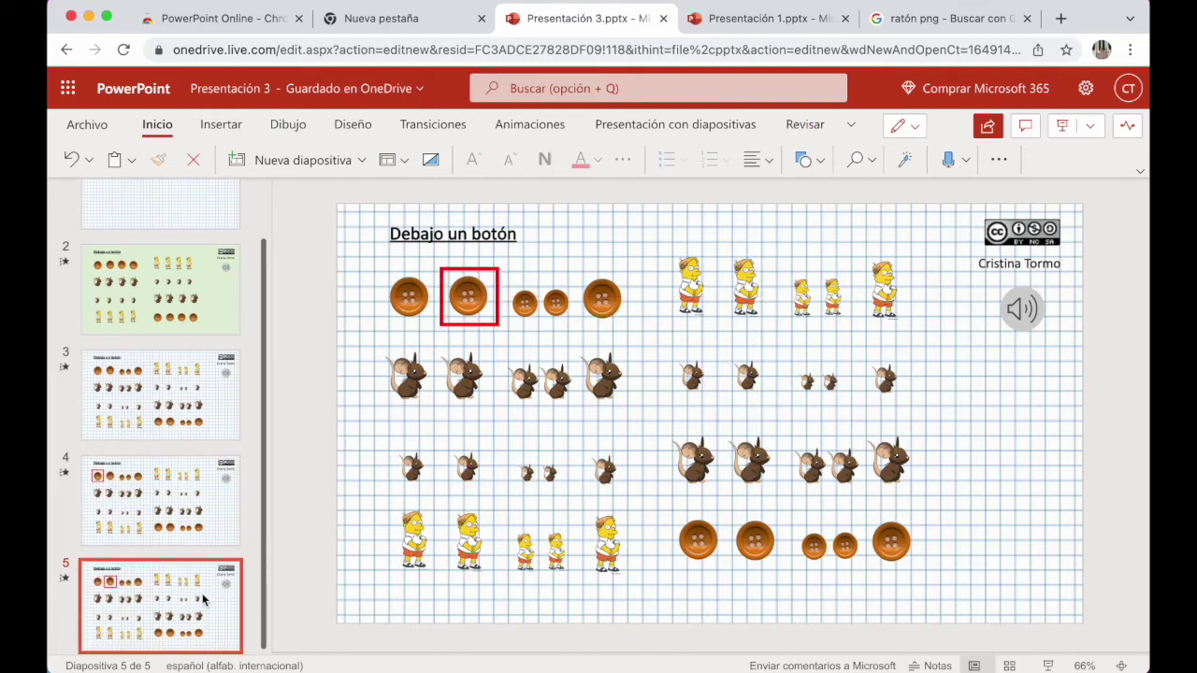
pyautogui.hotkey('ctrl', 'd')
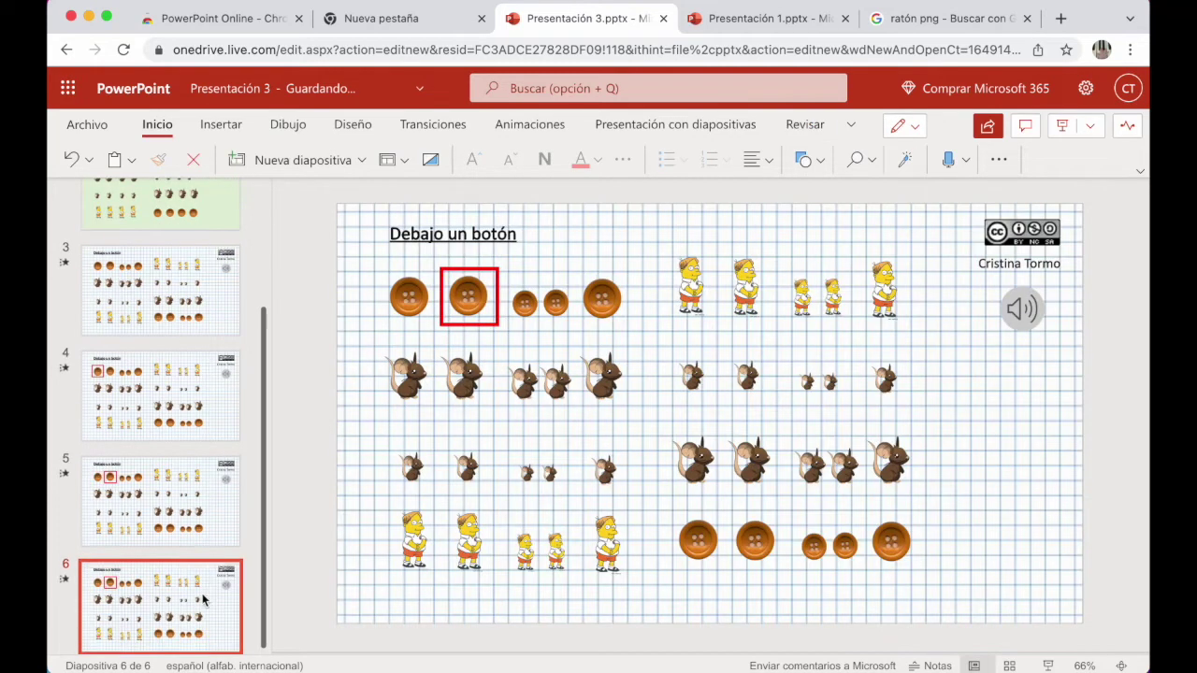
pyautogui.moveTo(486, 322); pyautogui.dragTo(525, 325)
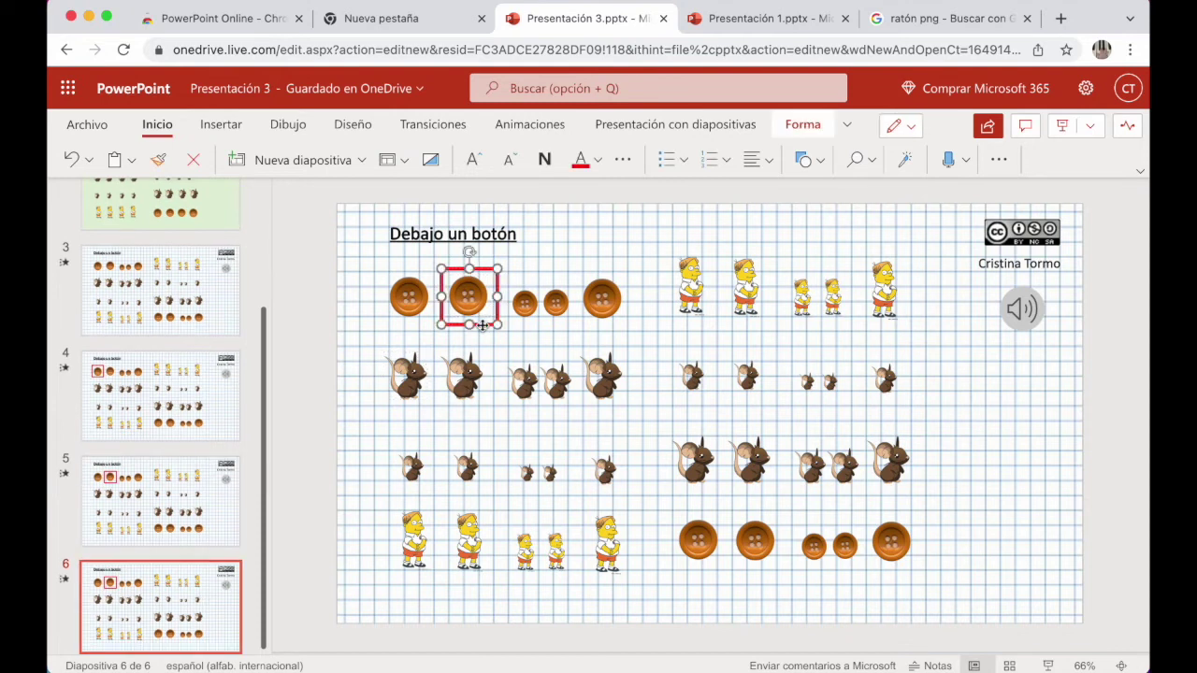
pyautogui.moveTo(485, 268); pyautogui.dragTo(507, 283)
# - Copy slide 6 as slide 7 and move the red square onto the fourth button
pyautogui.rightClick(178, 248)
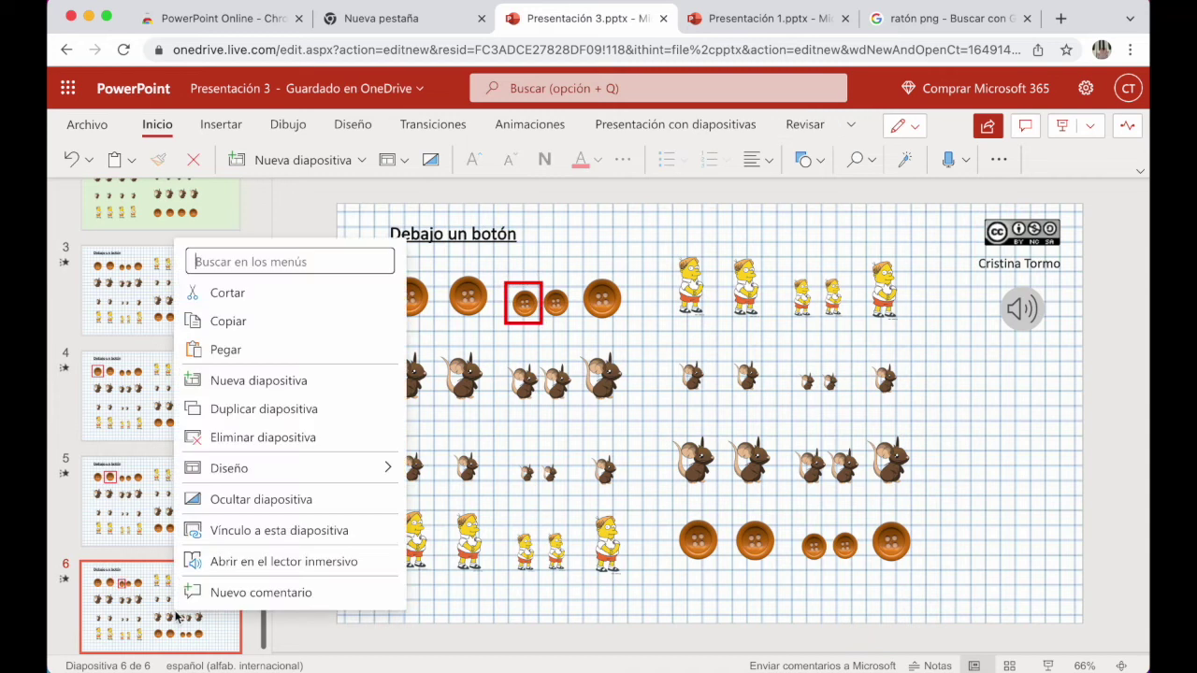
pyautogui.click(259, 321)
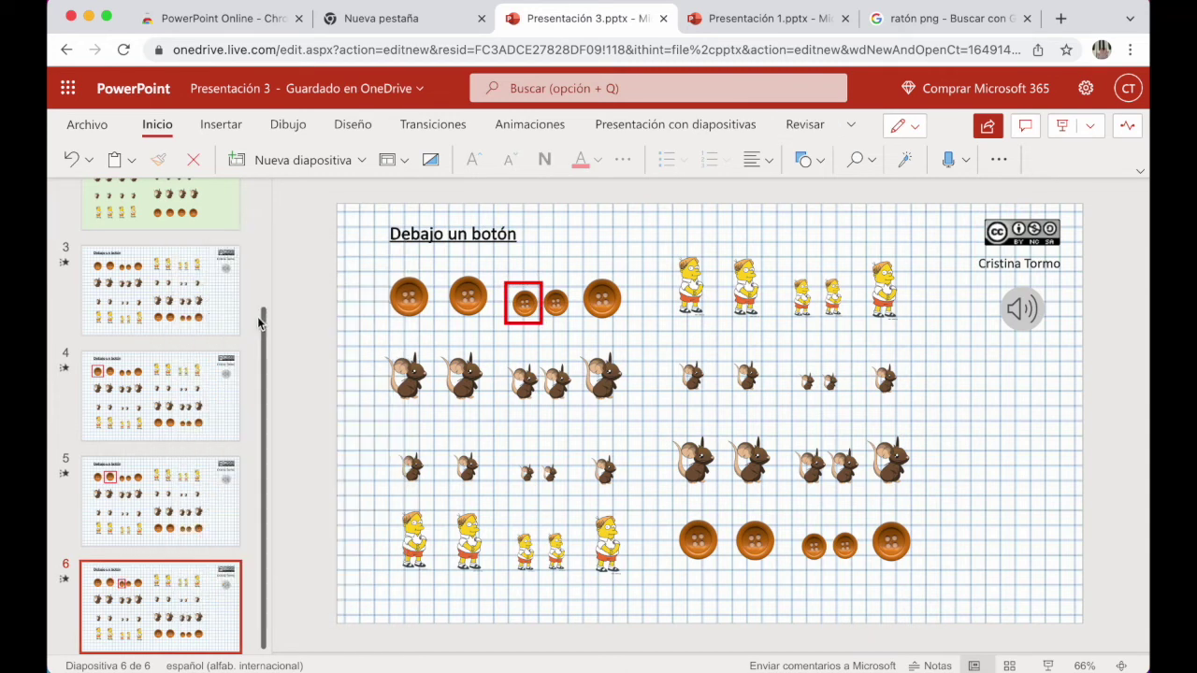
pyautogui.hotkey('ctrl', 'v')
pyautogui.moveTo(524, 302); pyautogui.dragTo(635, 271)
# - Copy slide 7 to create slide 8, the final framed-button slide
pyautogui.click(184, 594)
pyautogui.hotkey('ctrl', 'c')
pyautogui.hotkey('ctrl', 'v')
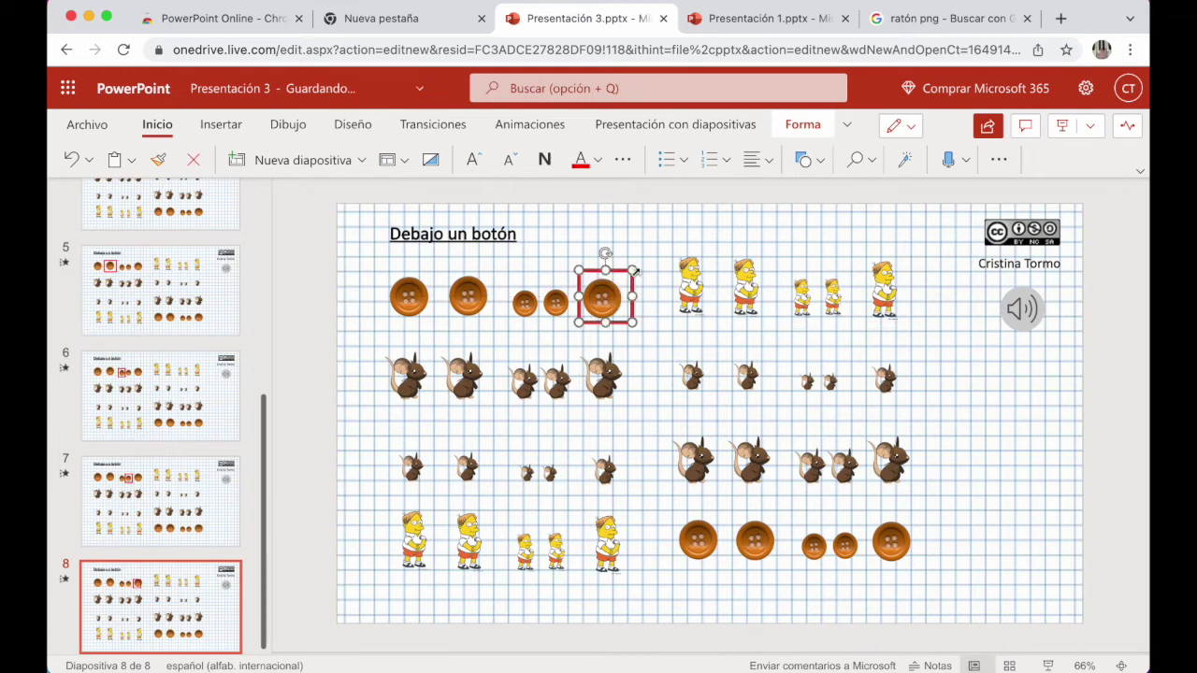
pyautogui.click(300, 392)
pyautogui.scroll(4, 155, 381)
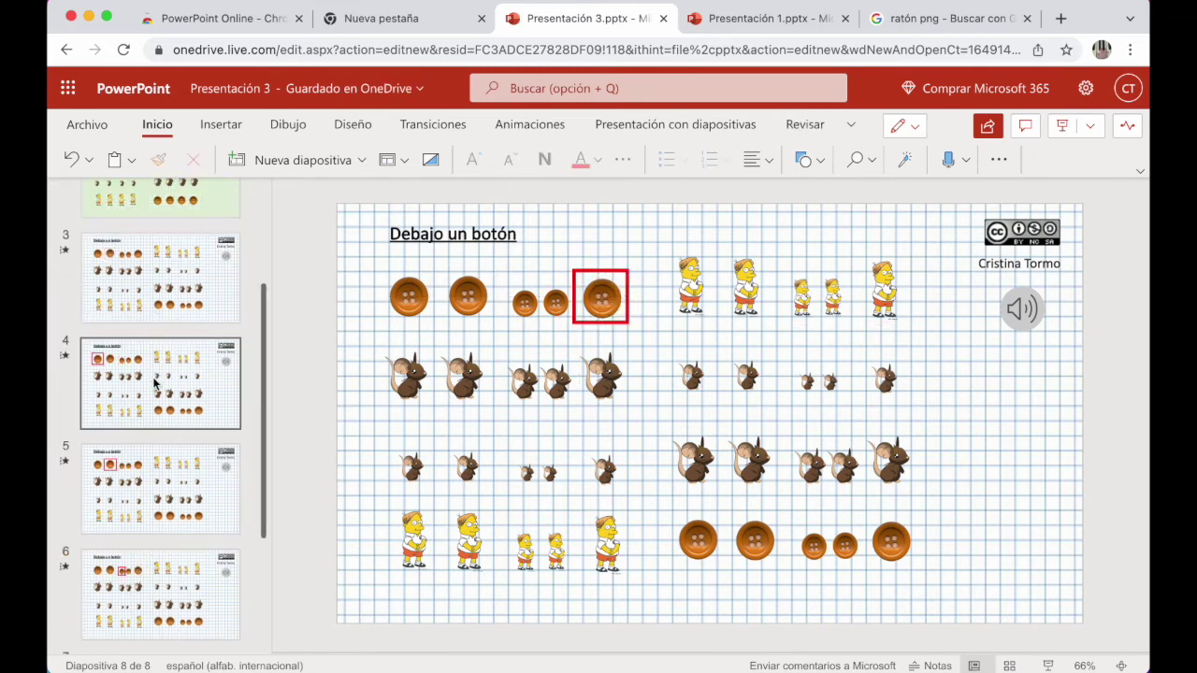
# - Run the slideshow past its last slide, exit it, and return to slide 3
pyautogui.click(155, 382)
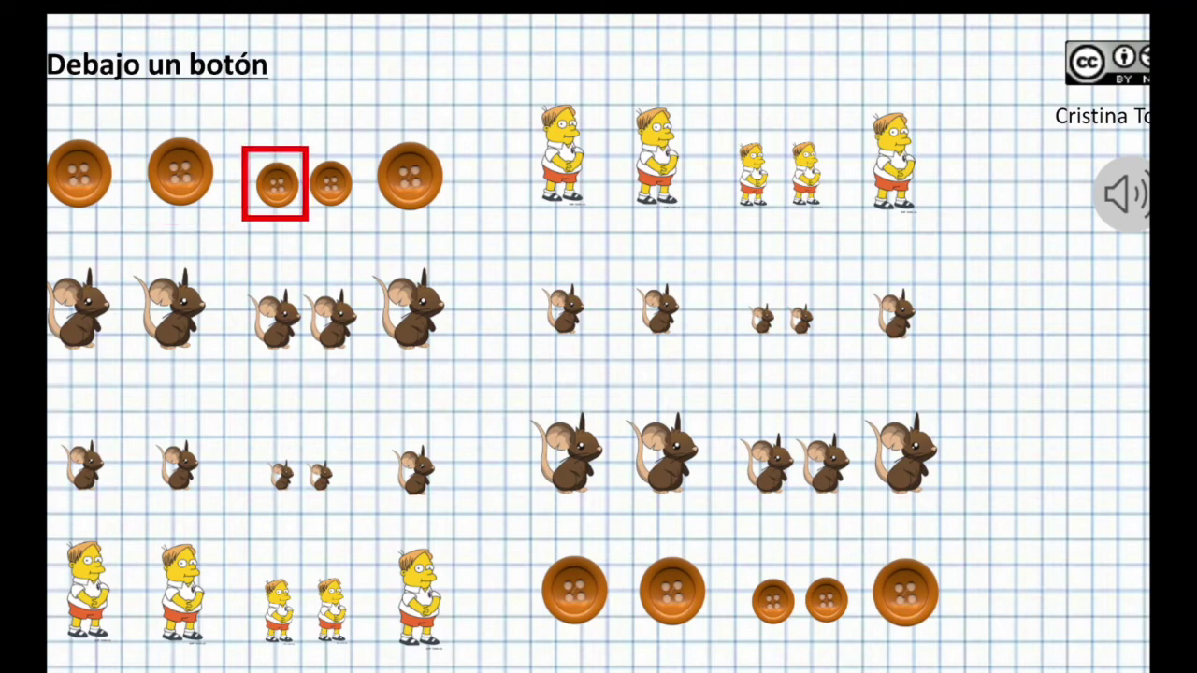
pyautogui.press('Right')
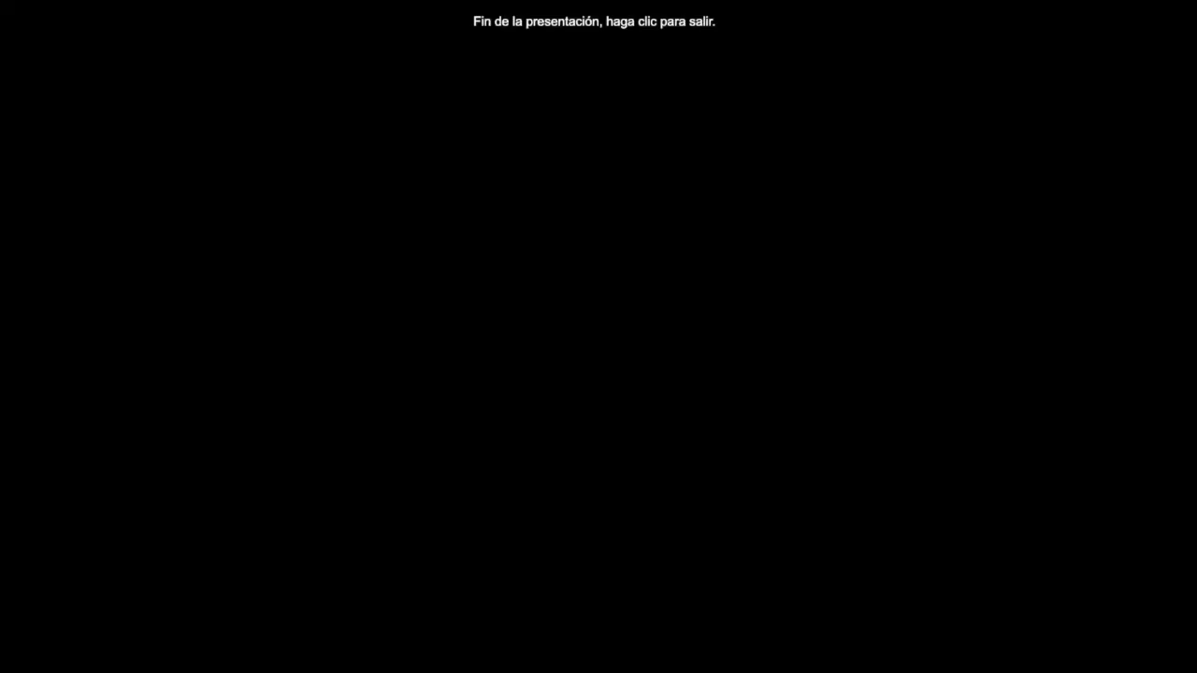
pyautogui.press('Right')
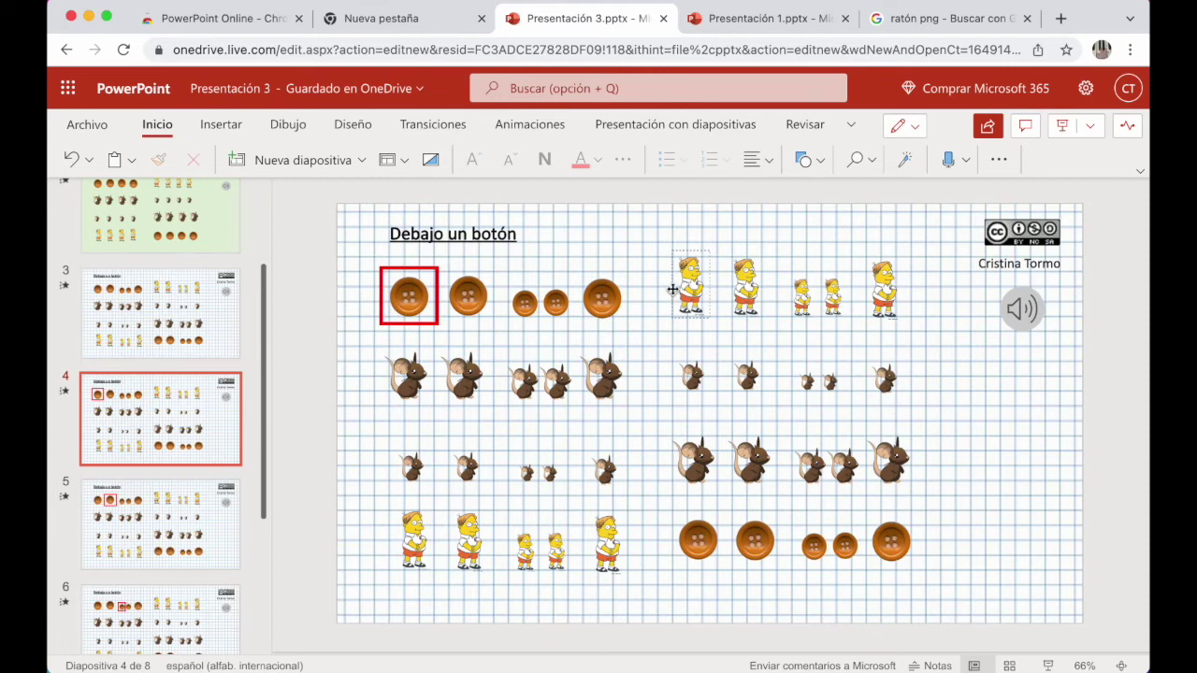
pyautogui.scroll(1, 159, 421)
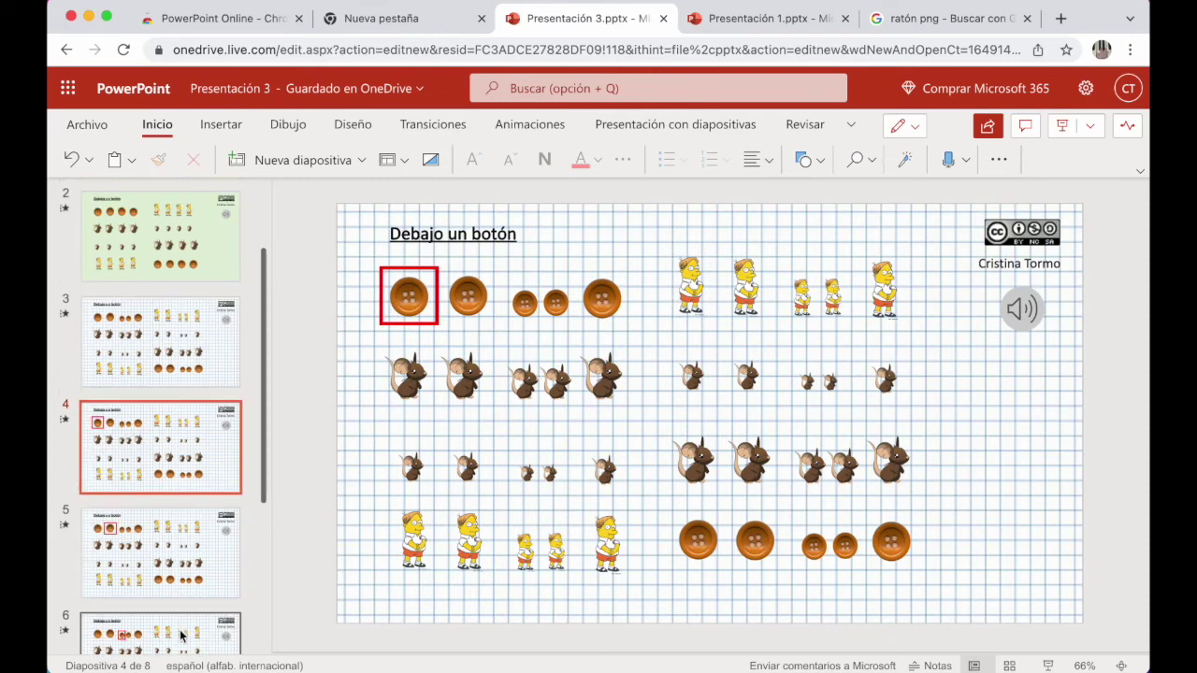
pyautogui.click(205, 353)
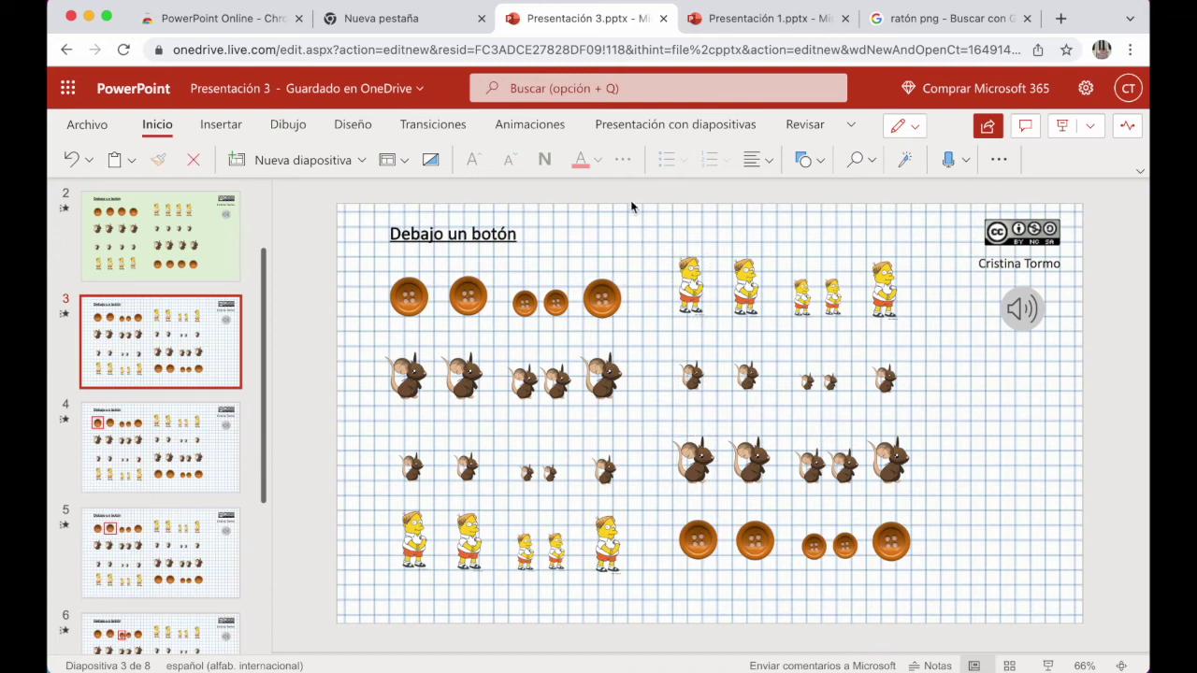
pyautogui.click(90, 126)
pyautogui.click(121, 293)
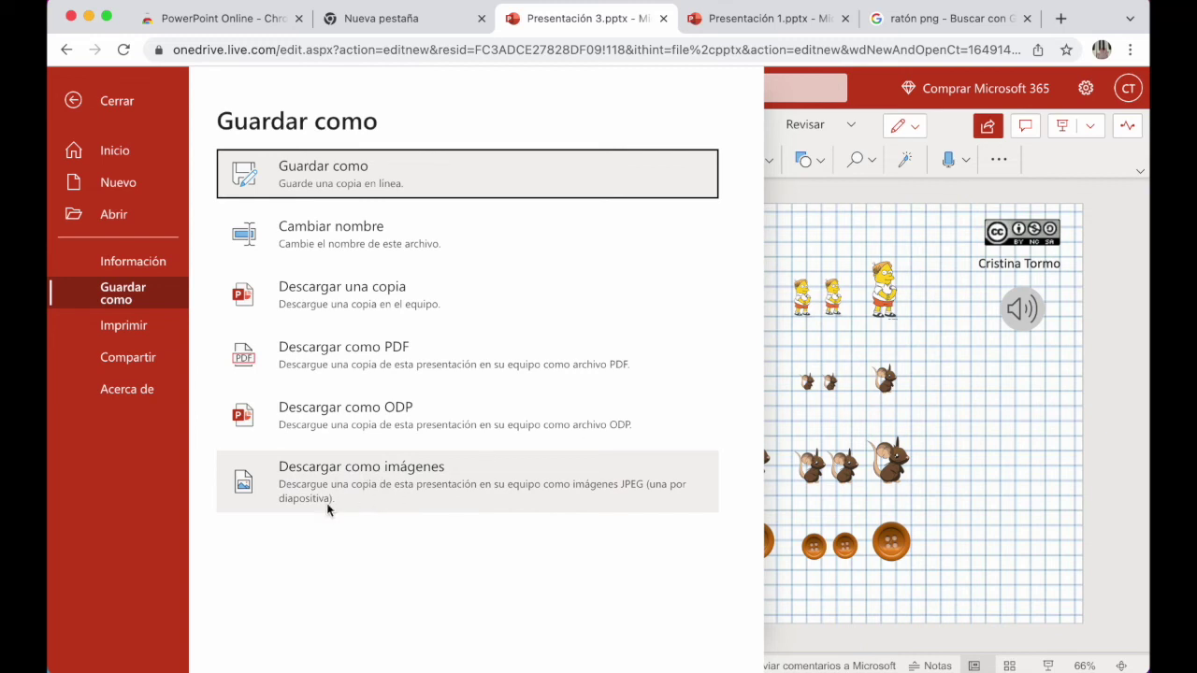
pyautogui.click(1021, 438)
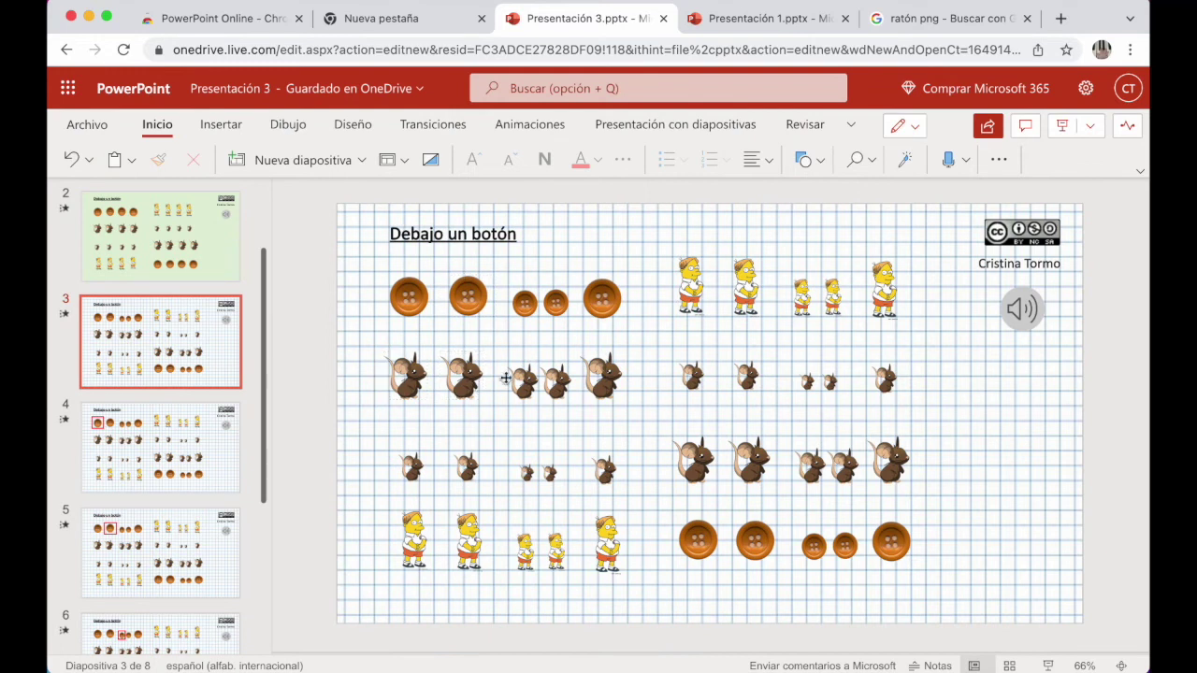